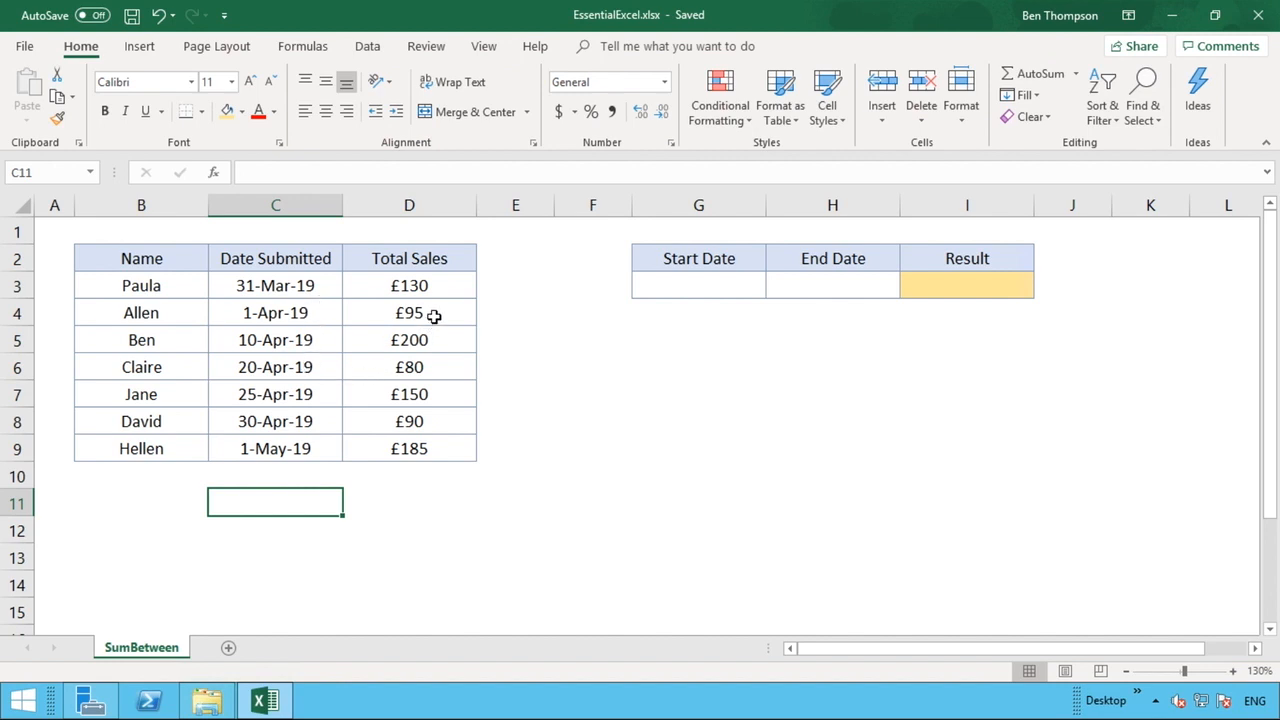
Check the sales total in D4:D6 and the stored values of the first and last submission dates
{"action": "left_click_drag", "start_coordinate": [437, 320], "coordinate": [438, 367]}
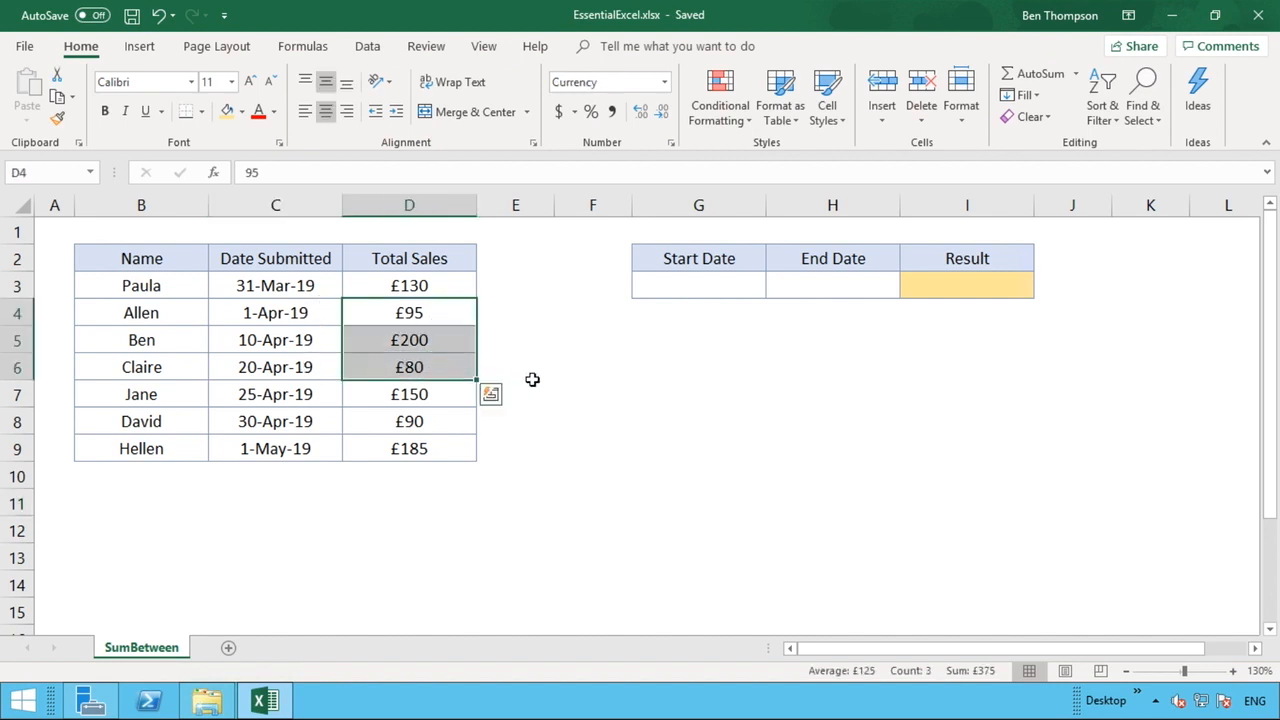
{"action": "left_click", "coordinate": [532, 379]}
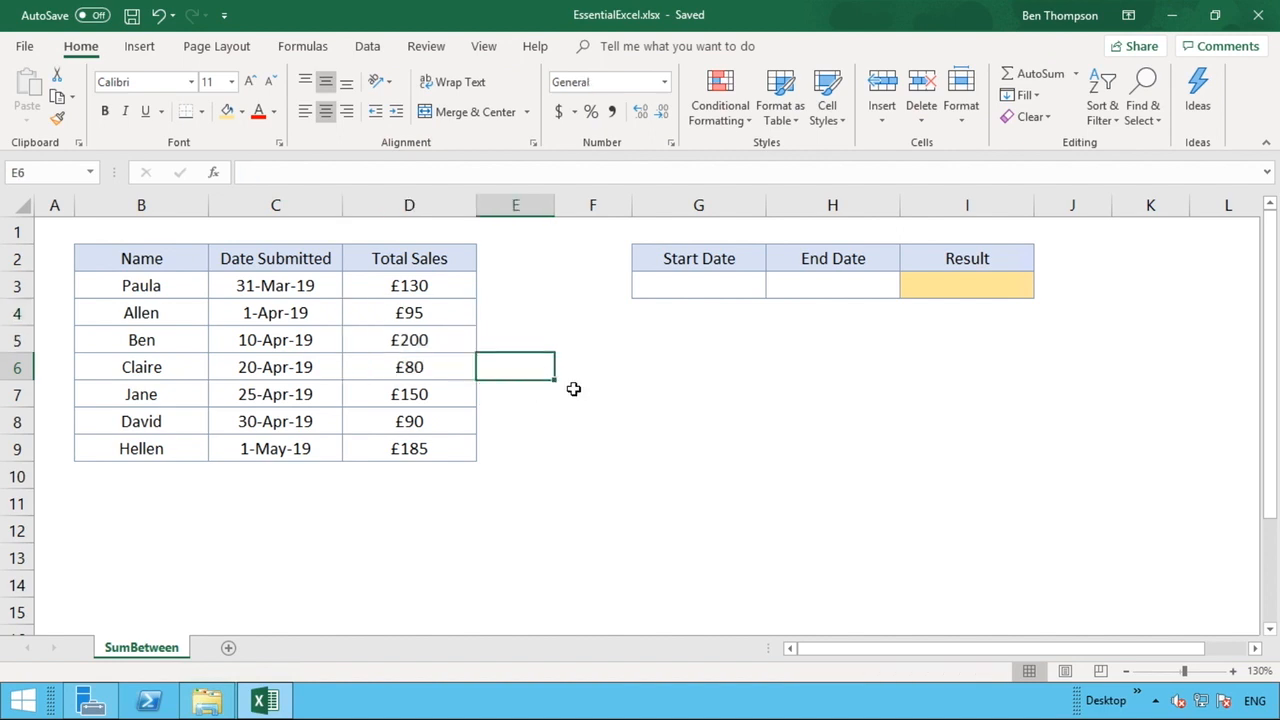
{"action": "left_click", "coordinate": [300, 205]}
{"action": "left_click", "coordinate": [299, 284]}
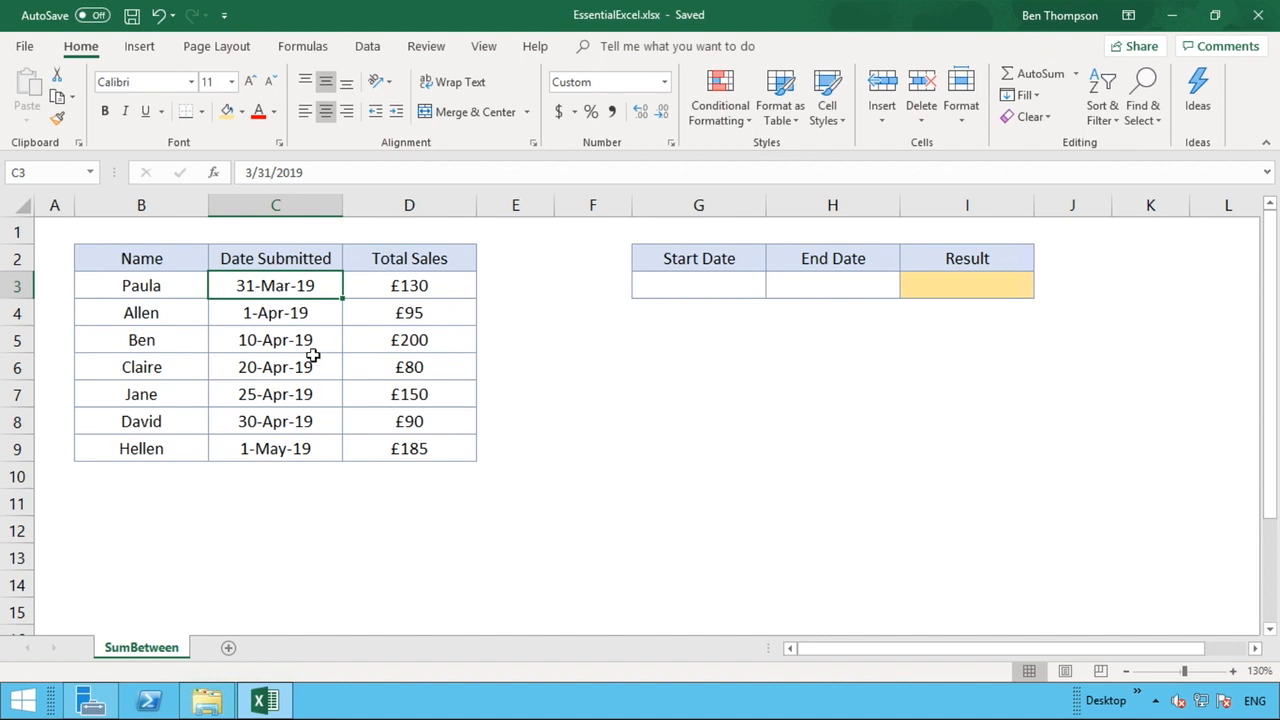
{"action": "left_click", "coordinate": [298, 453]}
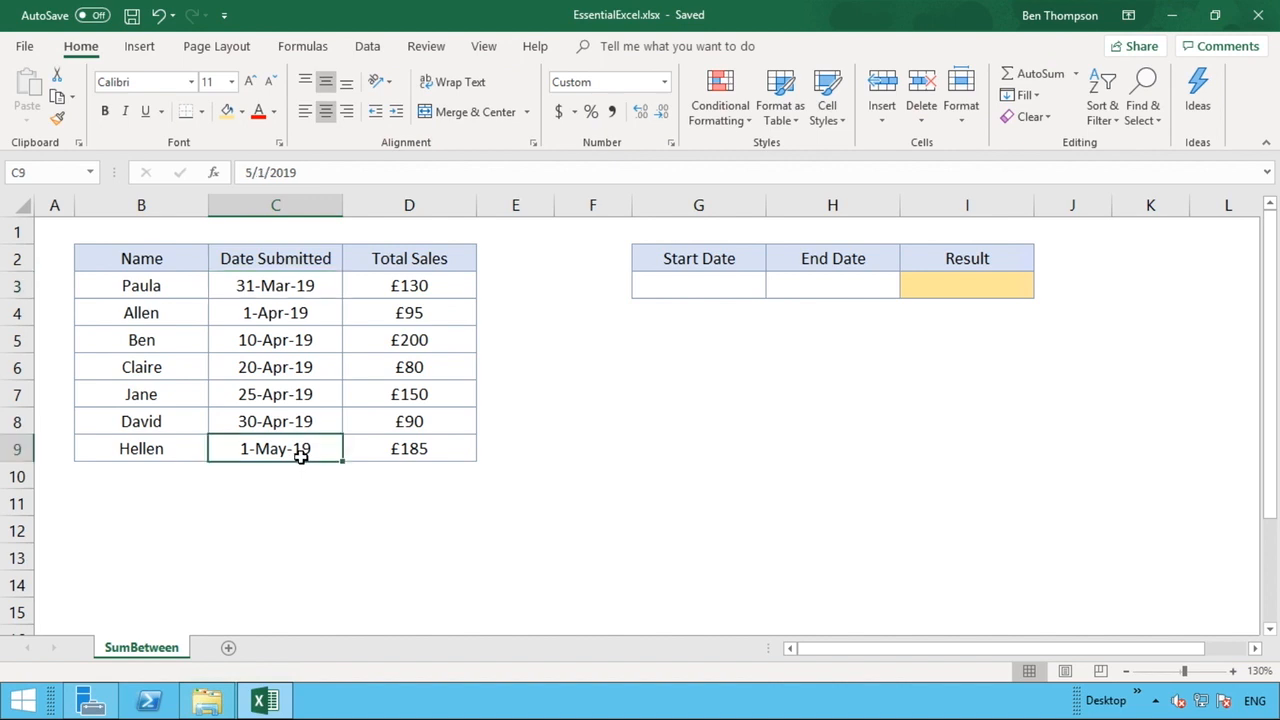
Enter 10-Apr-19 as the Start Date in G3 and 25-Apr-19 as the End Date in H3
{"action": "left_click", "coordinate": [711, 287]}
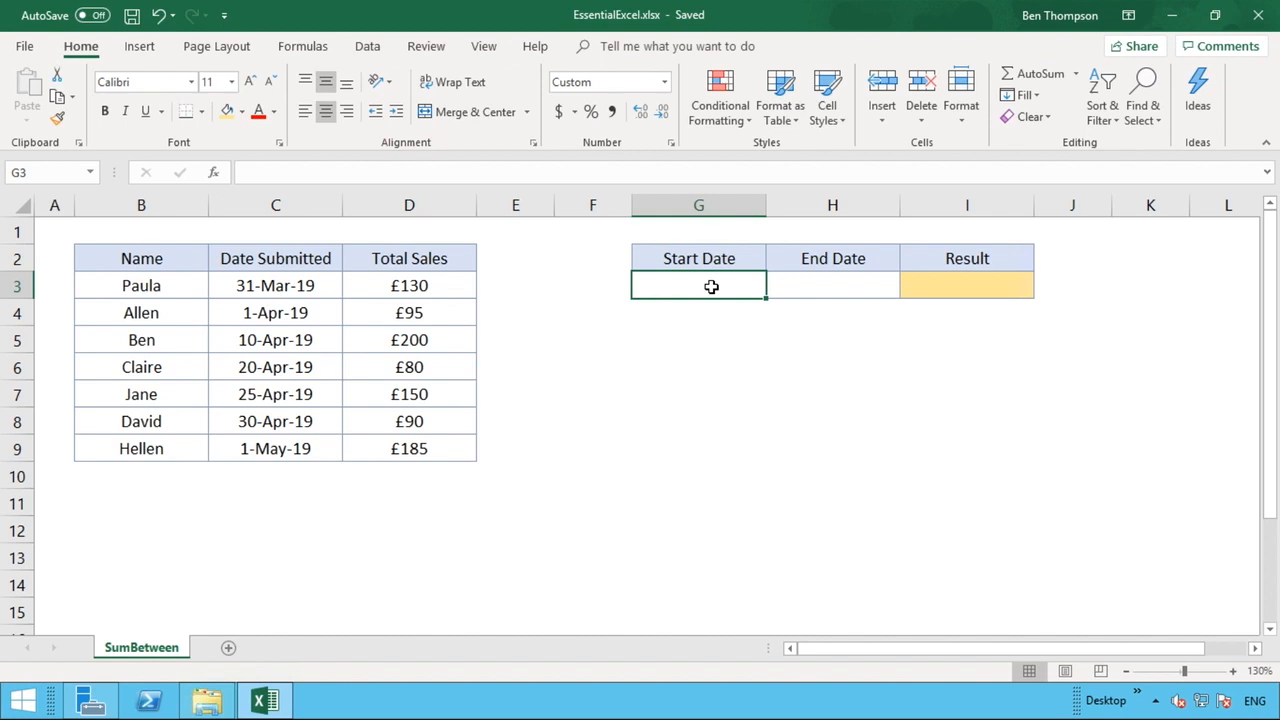
{"action": "type", "text": "10 apr "}
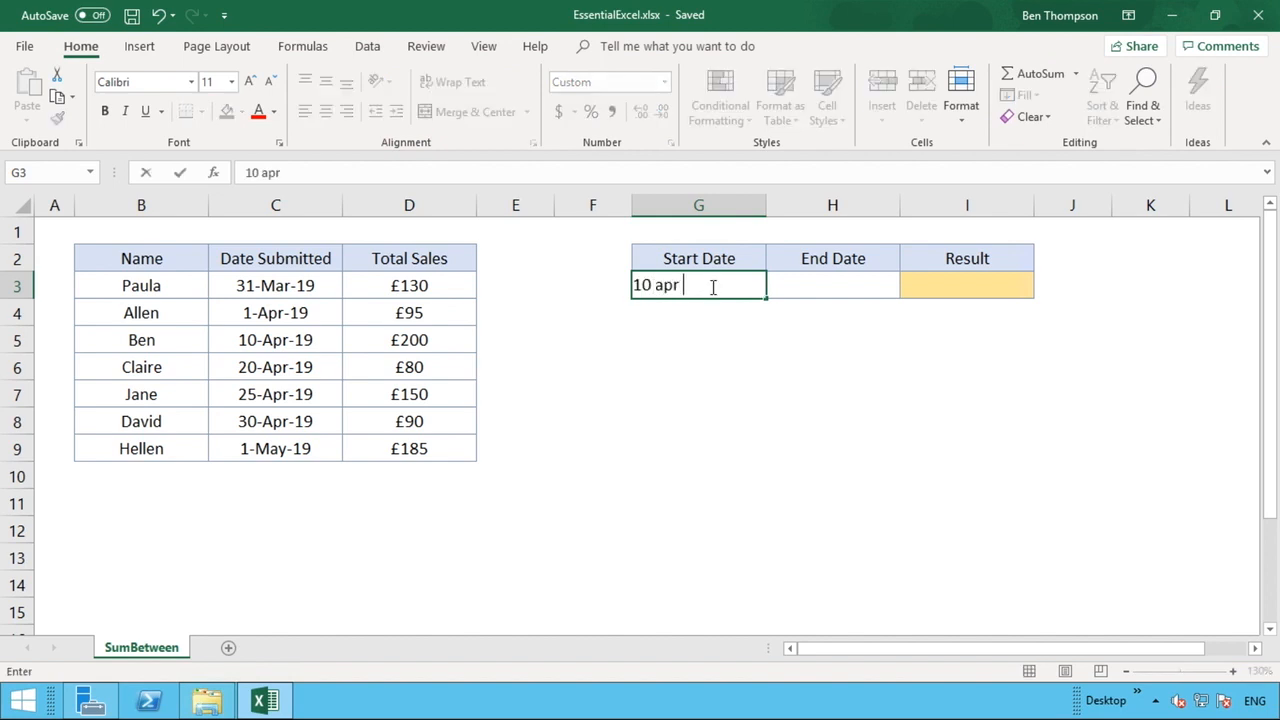
{"action": "type", "text": "2"}
{"action": "key", "text": "BackSpace"}
{"action": "type", "text": "19"}
{"action": "key", "text": "Return"}
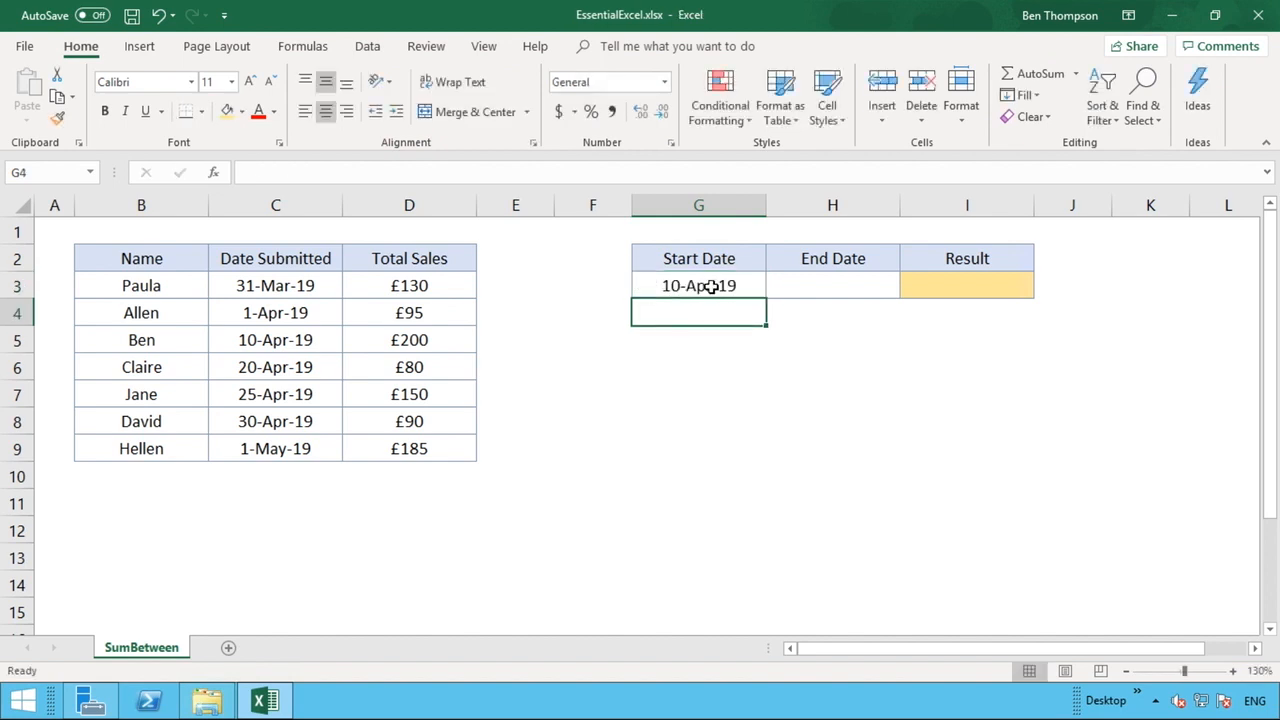
{"action": "key", "text": "Right"}
{"action": "key", "text": "Up"}
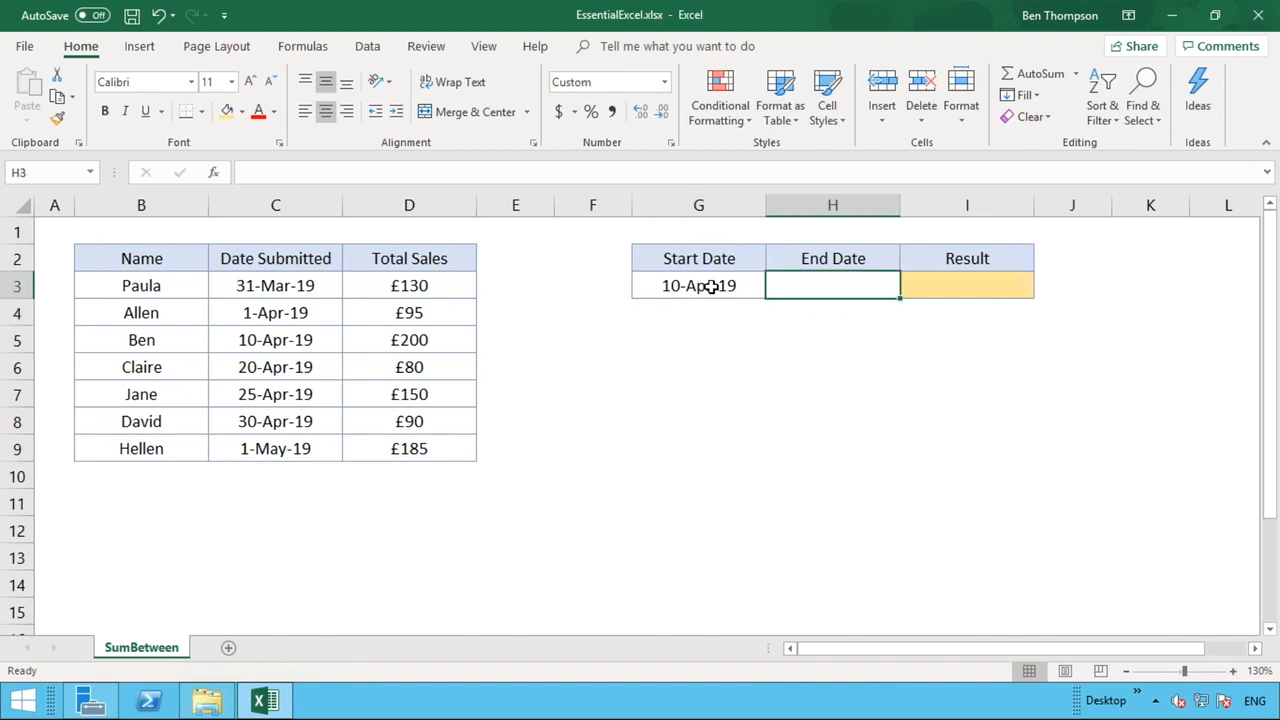
{"action": "type", "text": "25"}
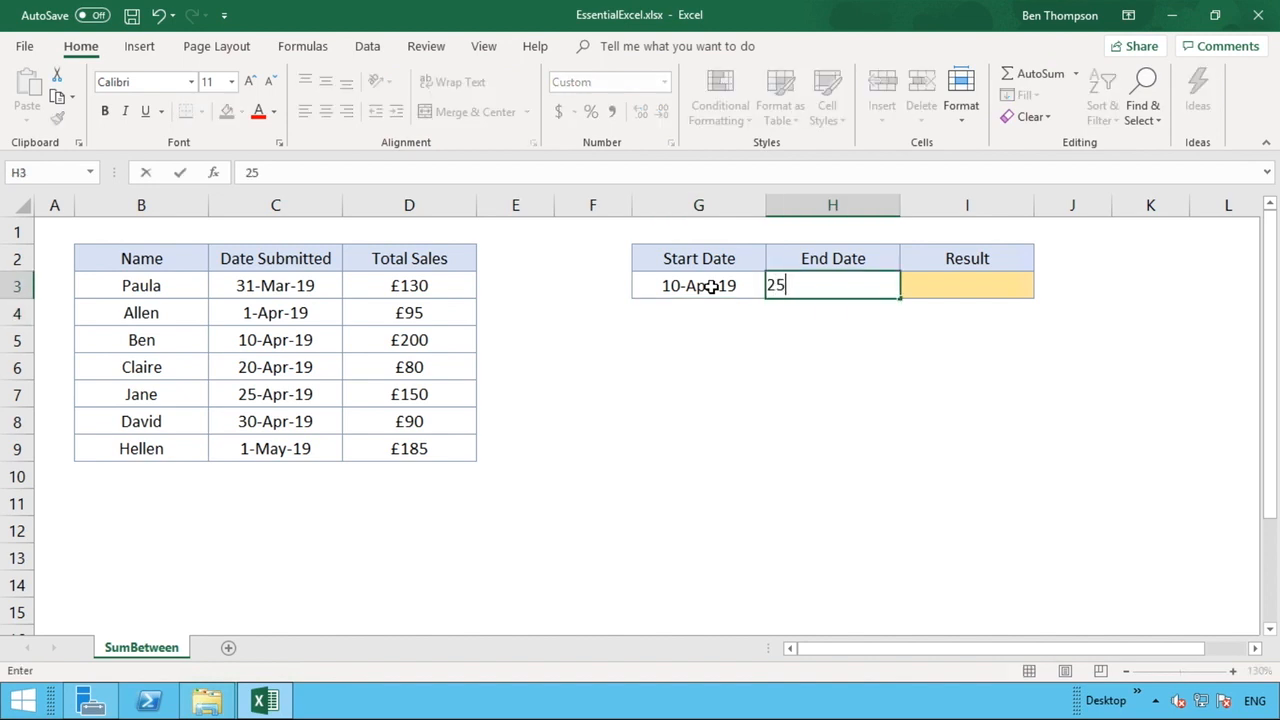
{"action": "type", "text": " apr 19"}
{"action": "key", "text": "Return"}
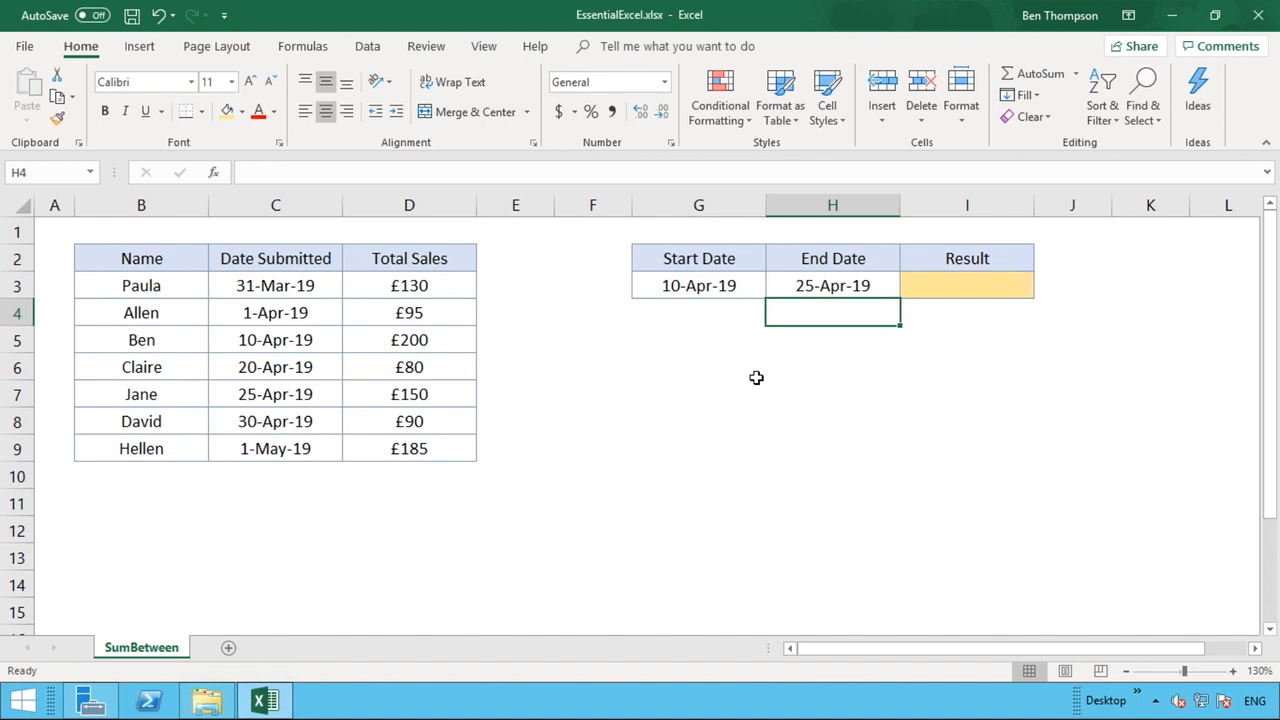
Start typing =SUMIFS( in Result cell I3, correcting it from SUMIF
{"action": "left_click", "coordinate": [965, 291]}
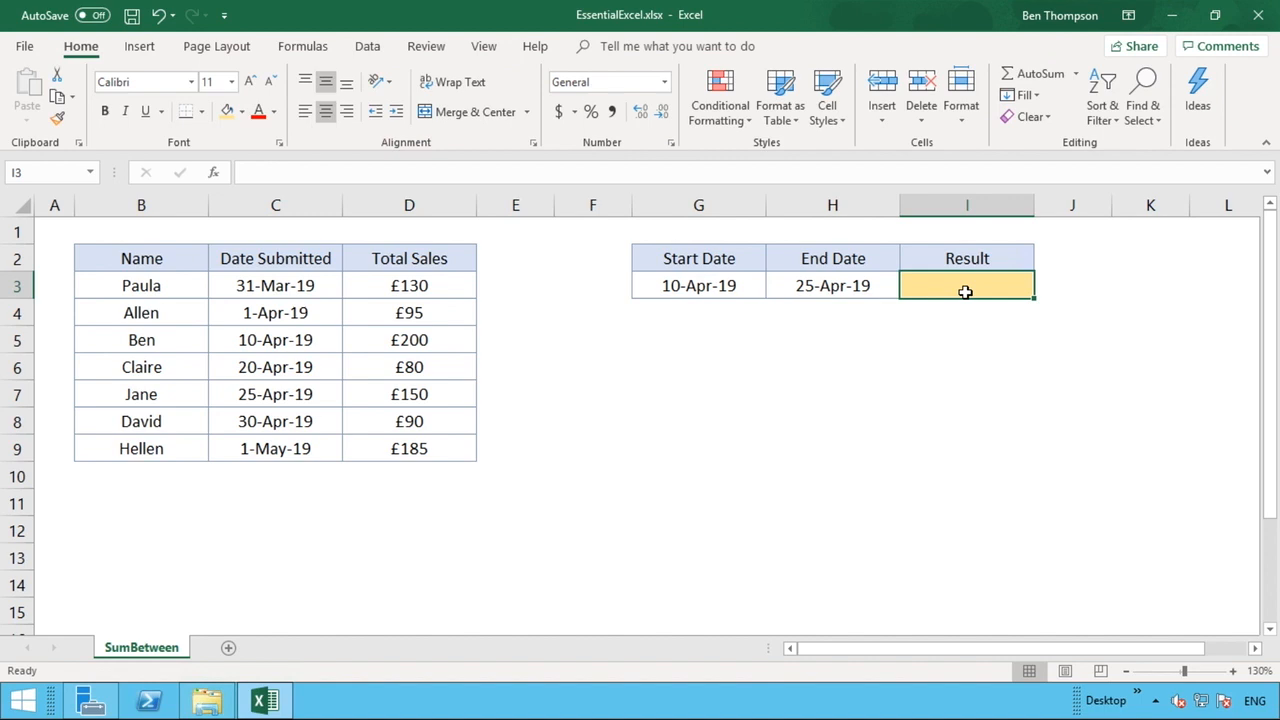
{"action": "type", "text": "="}
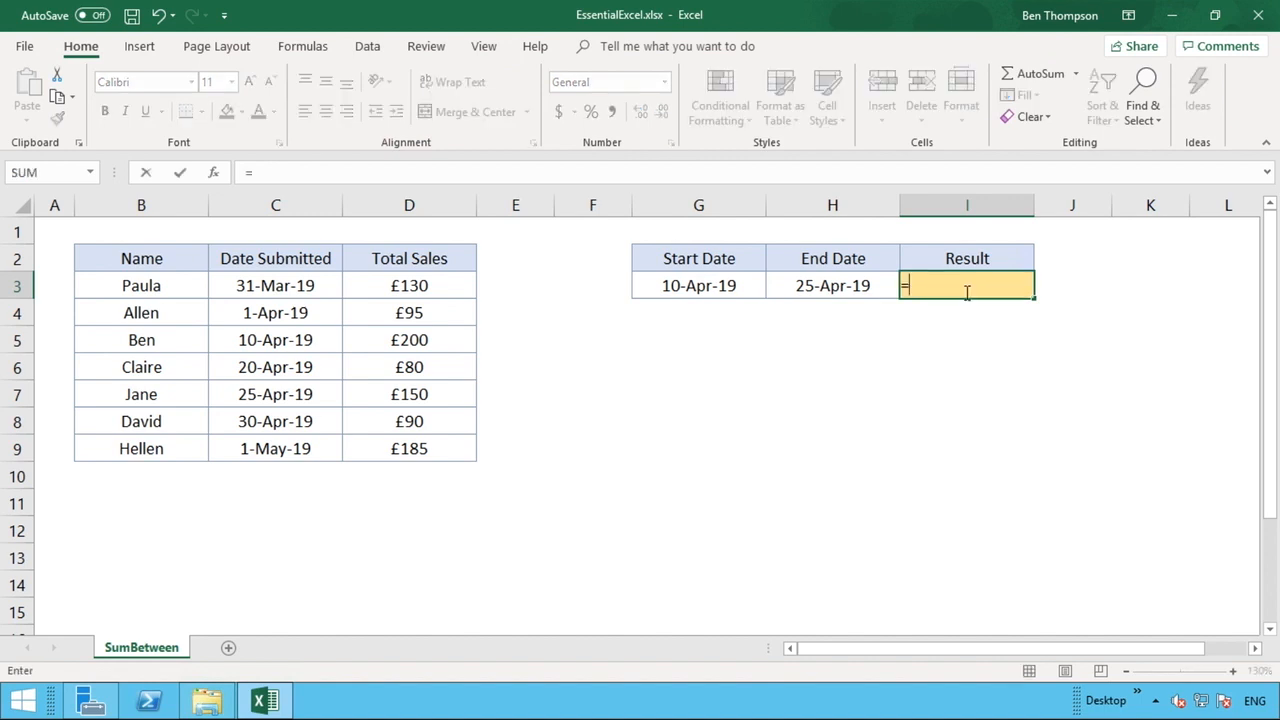
{"action": "type", "text": "SUMIF"}
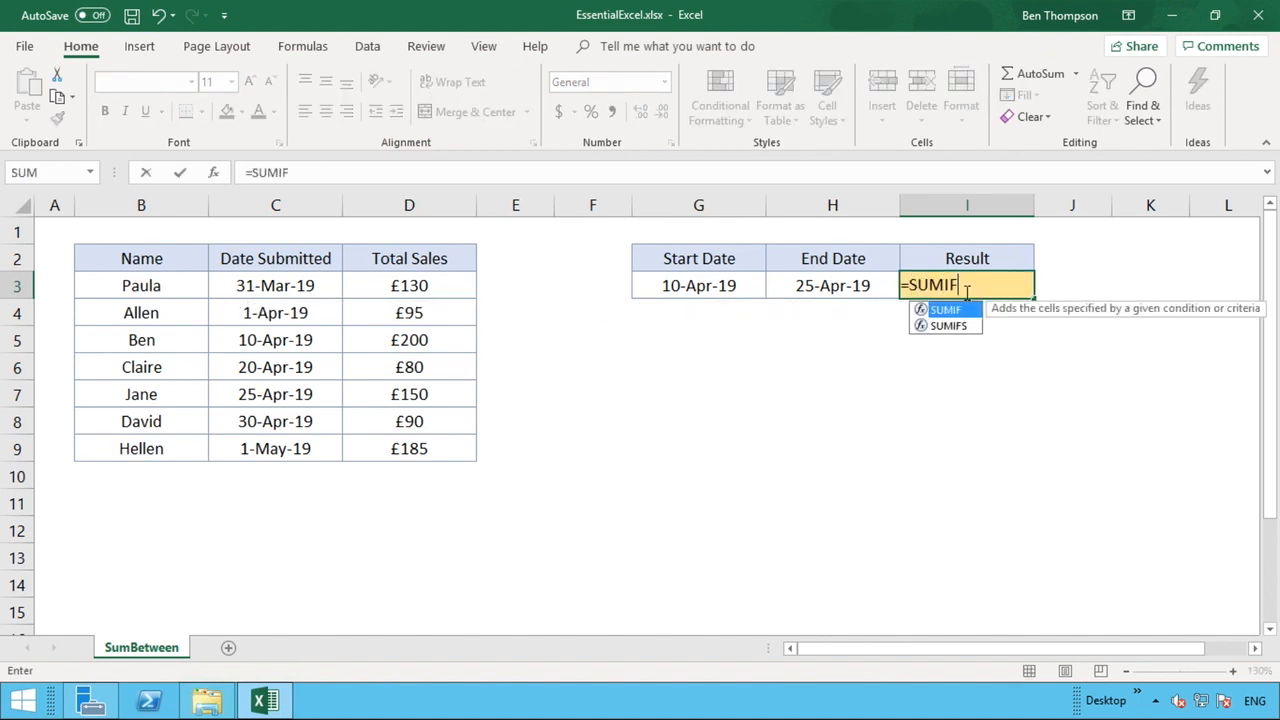
{"action": "type", "text": "("}
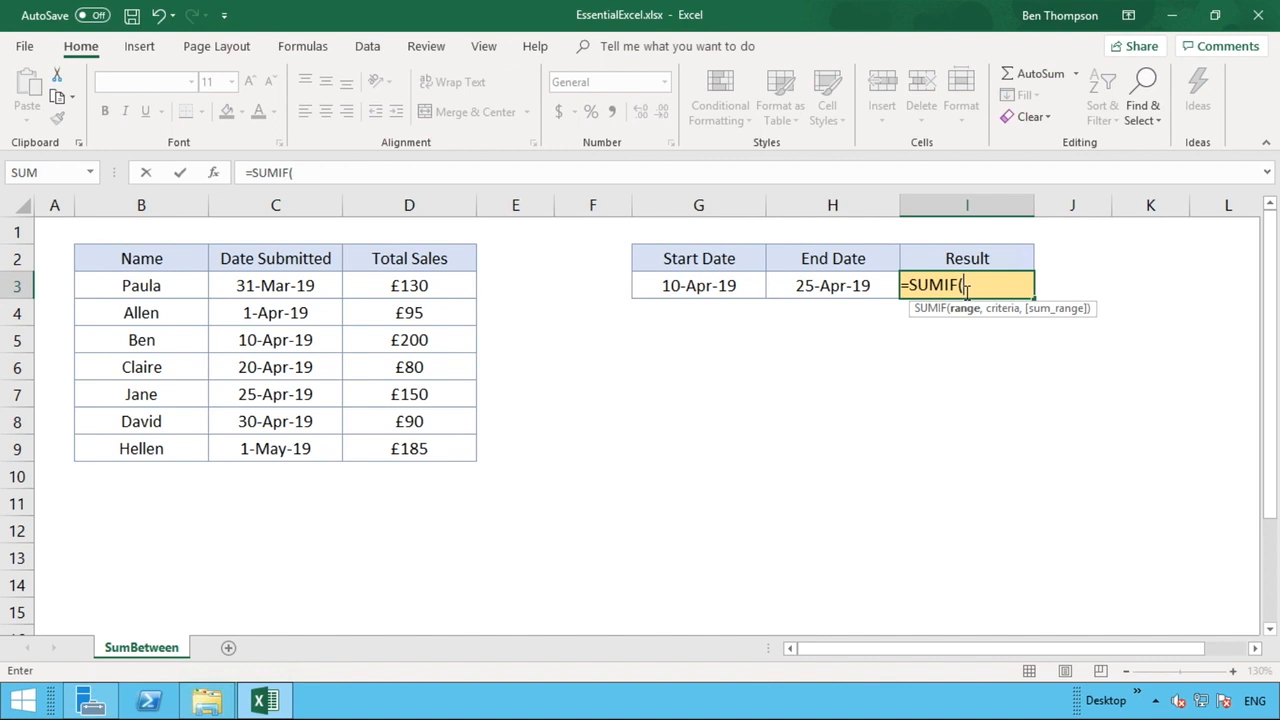
{"action": "key", "text": "BackSpace"}
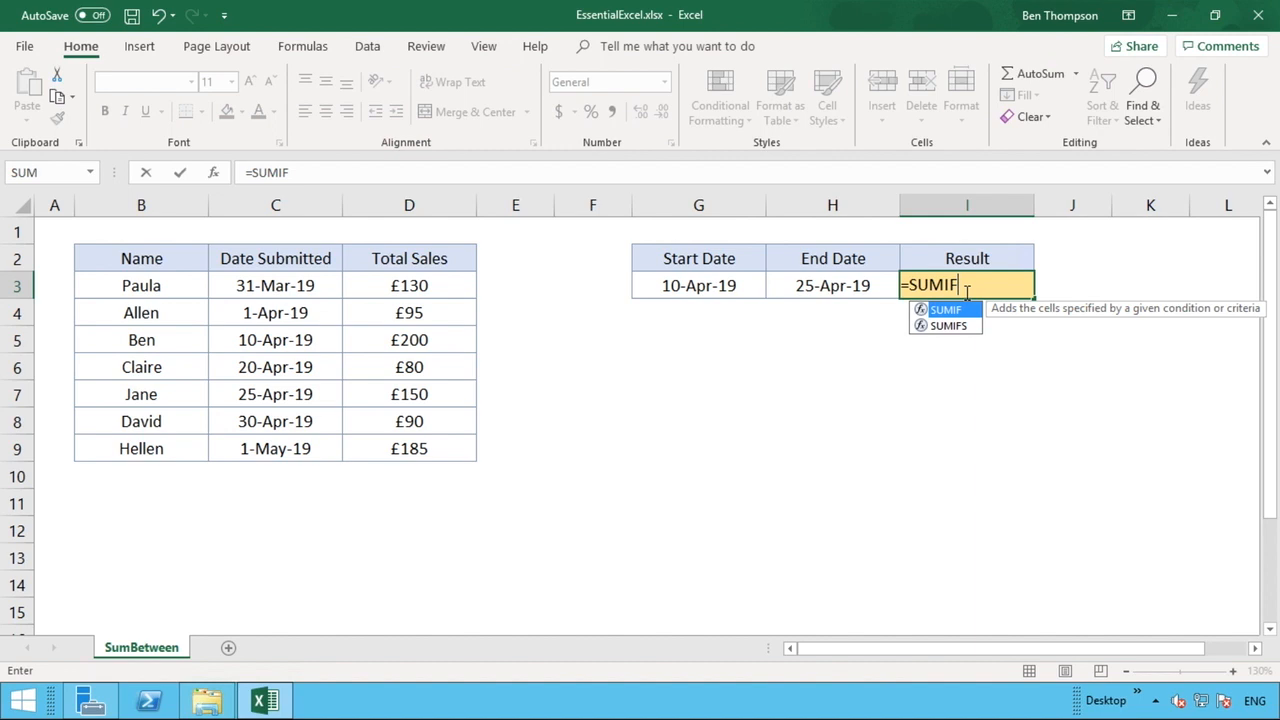
{"action": "type", "text": "S"}
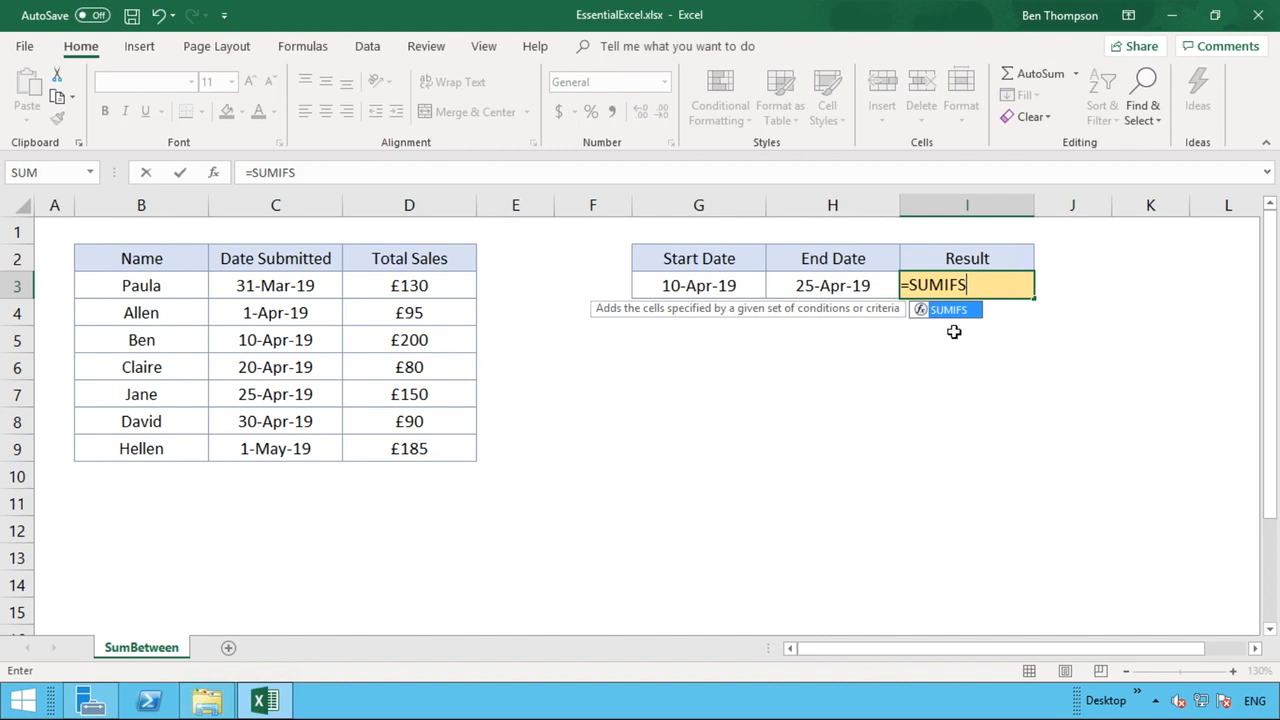
{"action": "type", "text": "("}
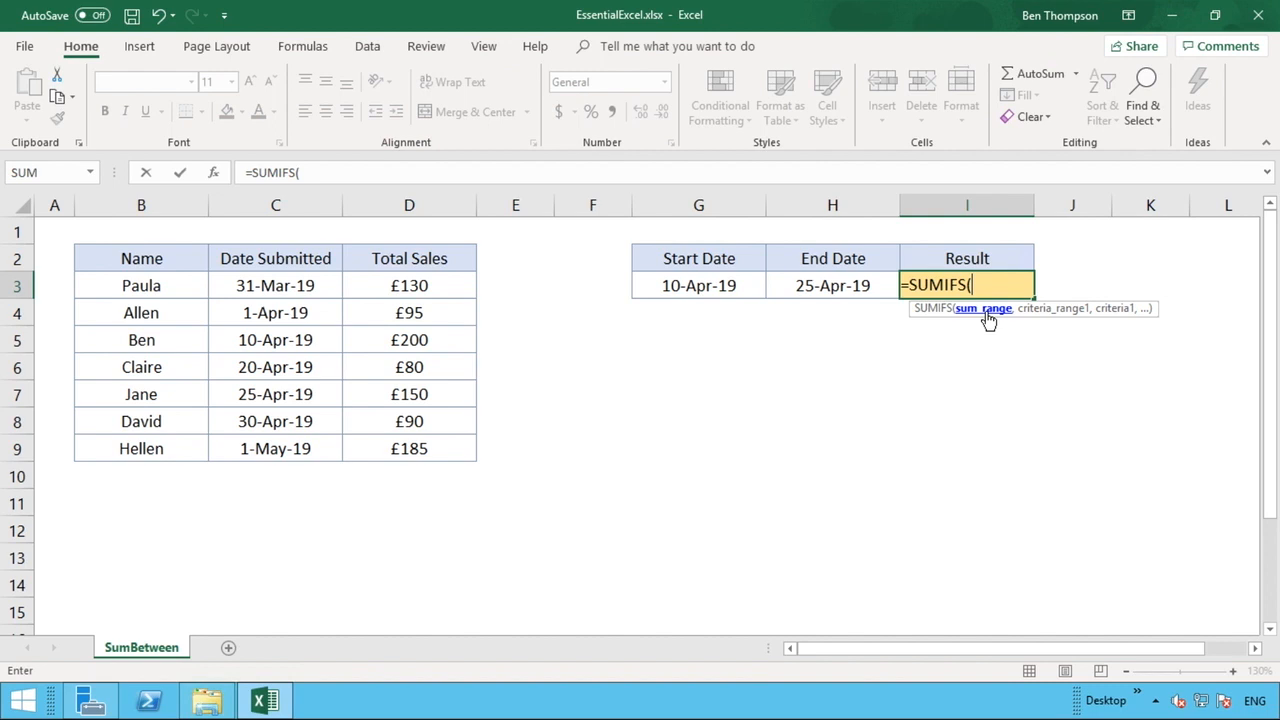
Enter D:D as the sum range and C:C as the first criteria range, then open the criterion quote
{"action": "left_click", "coordinate": [449, 204]}
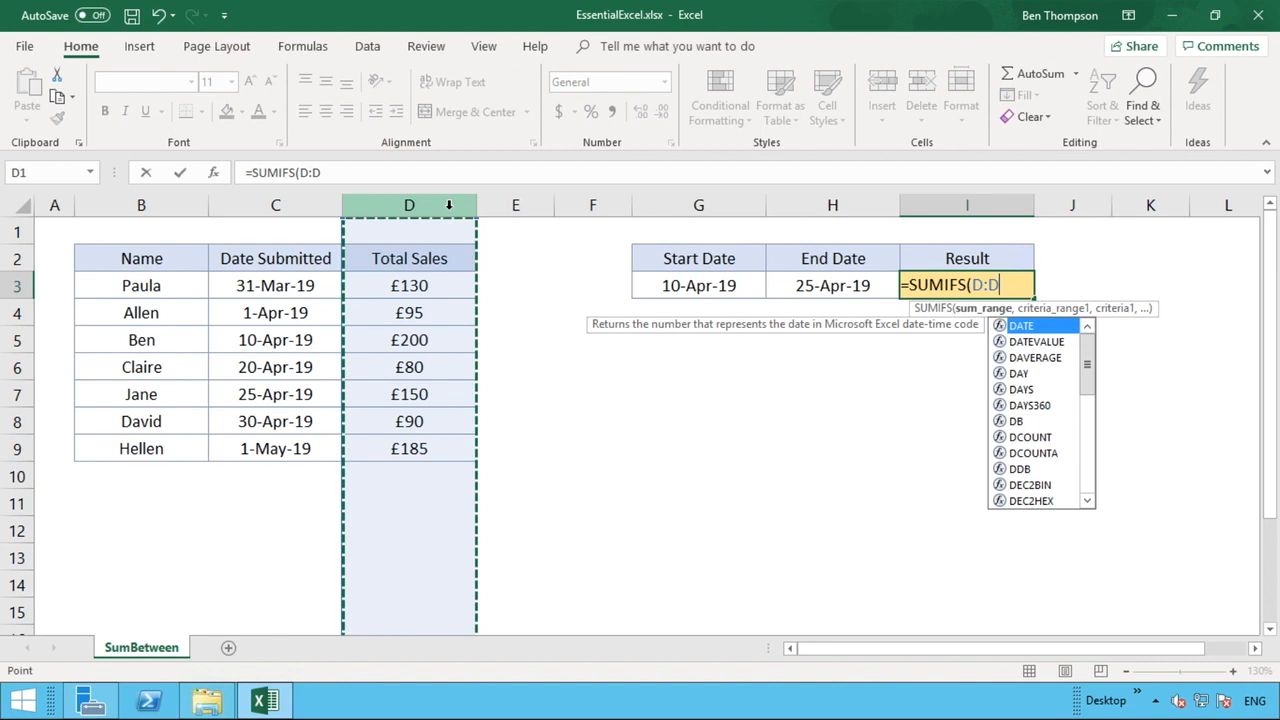
{"action": "type", "text": ","}
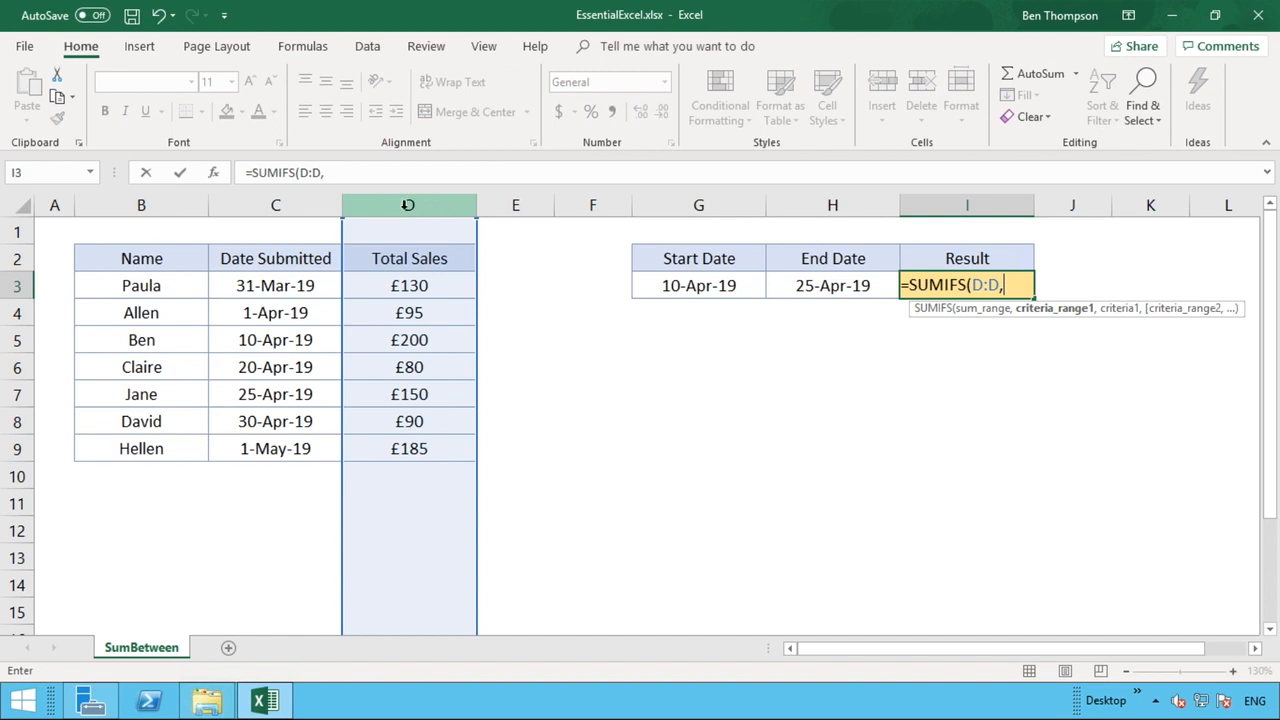
{"action": "left_click", "coordinate": [301, 206]}
{"action": "left_click", "coordinate": [301, 206]}
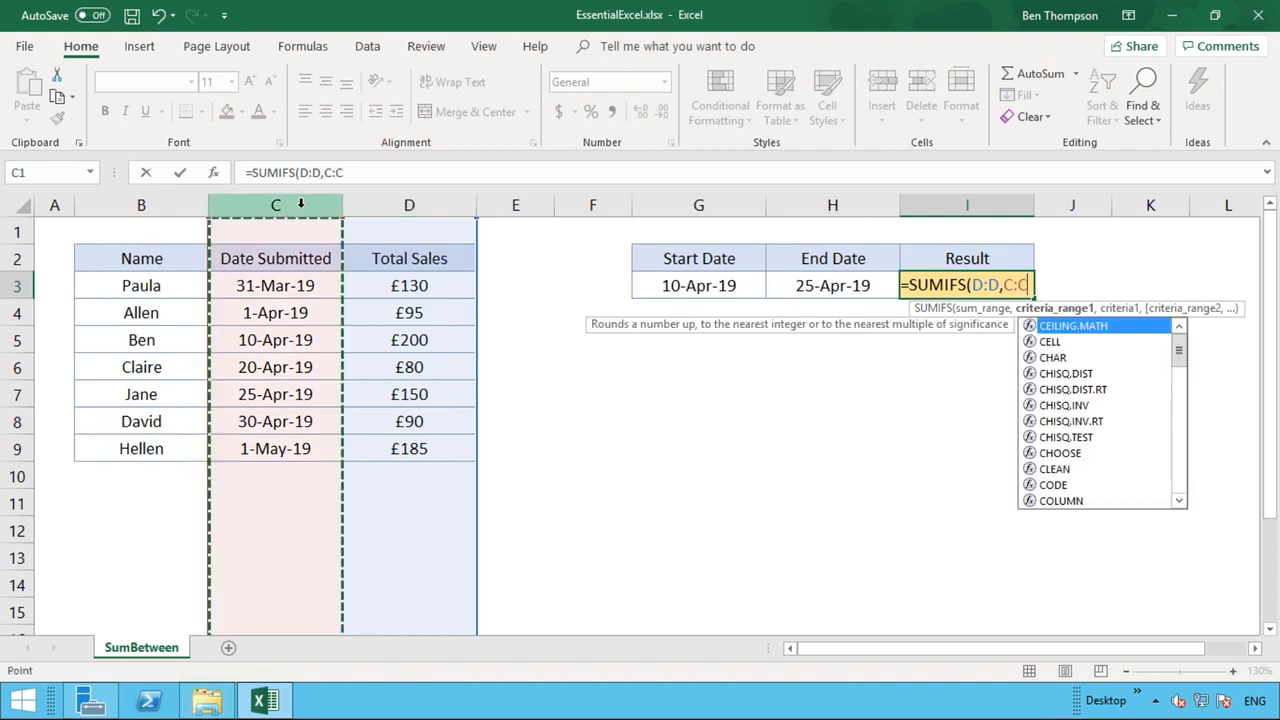
{"action": "type", "text": ","}
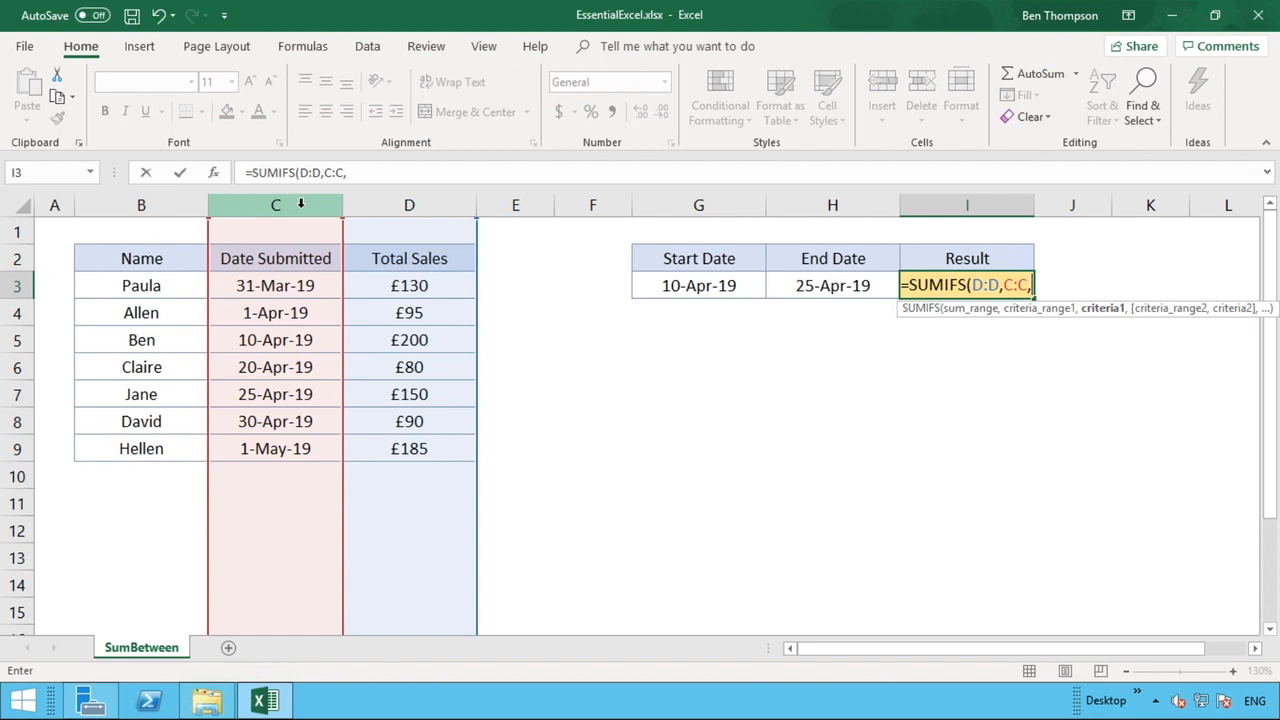
{"action": "type", "text": "\""}
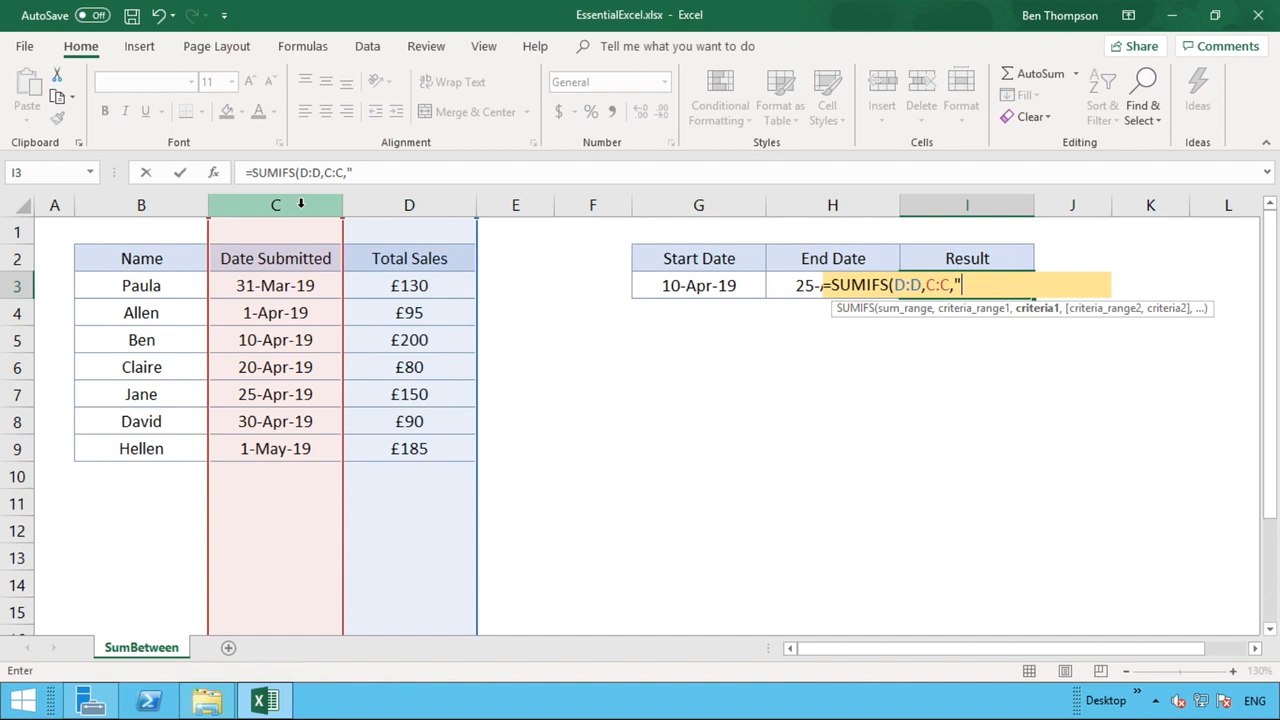
Add the first criterion ">="&G3, tying it to the Start Date
{"action": "type", "text": ">=@"}
{"action": "key", "text": "BackSpace"}
{"action": "type", "text": "\""}
{"action": "type", "text": "&"}
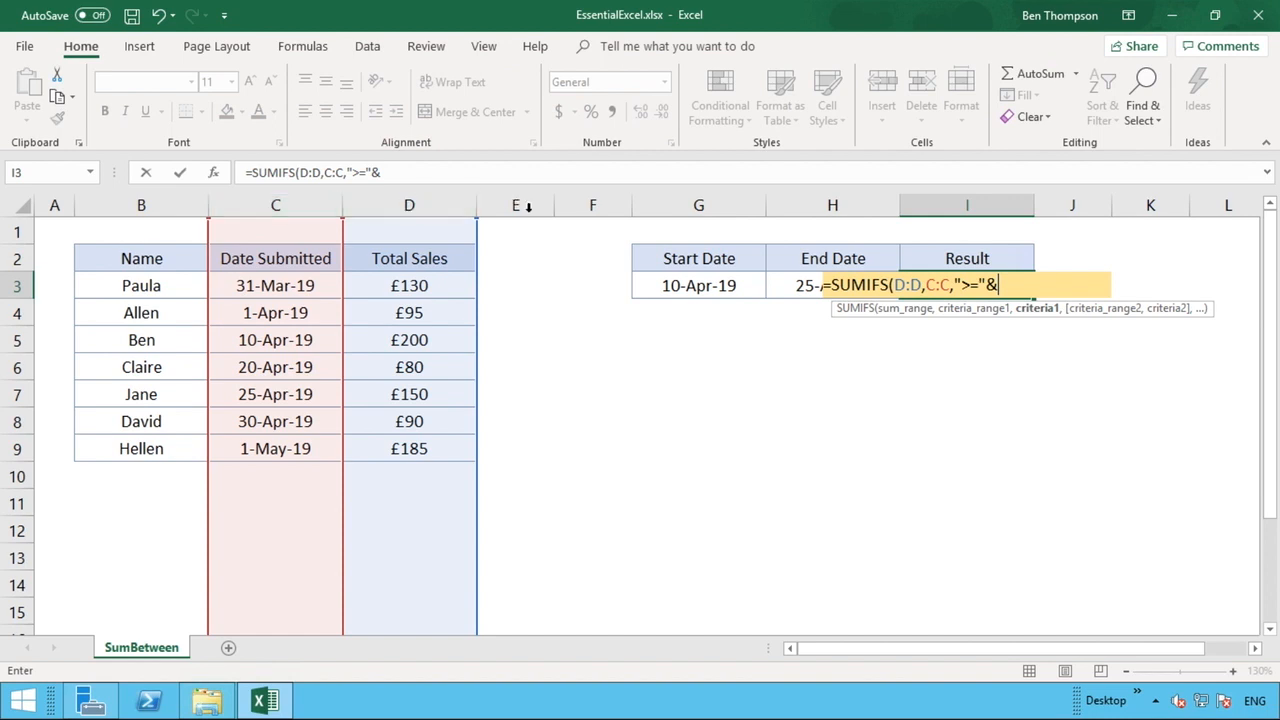
{"action": "left_click", "coordinate": [664, 285]}
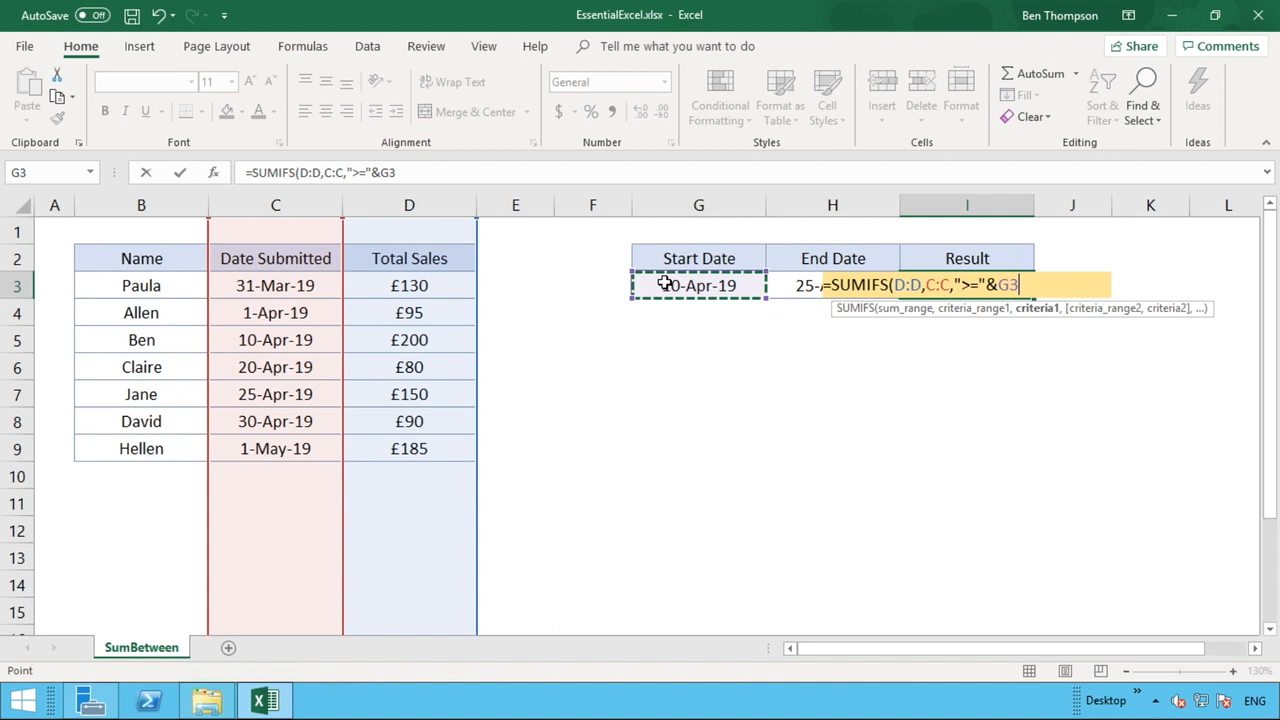
Add C:C as the second criteria range and begin its "<="& condition
{"action": "type", "text": ","}
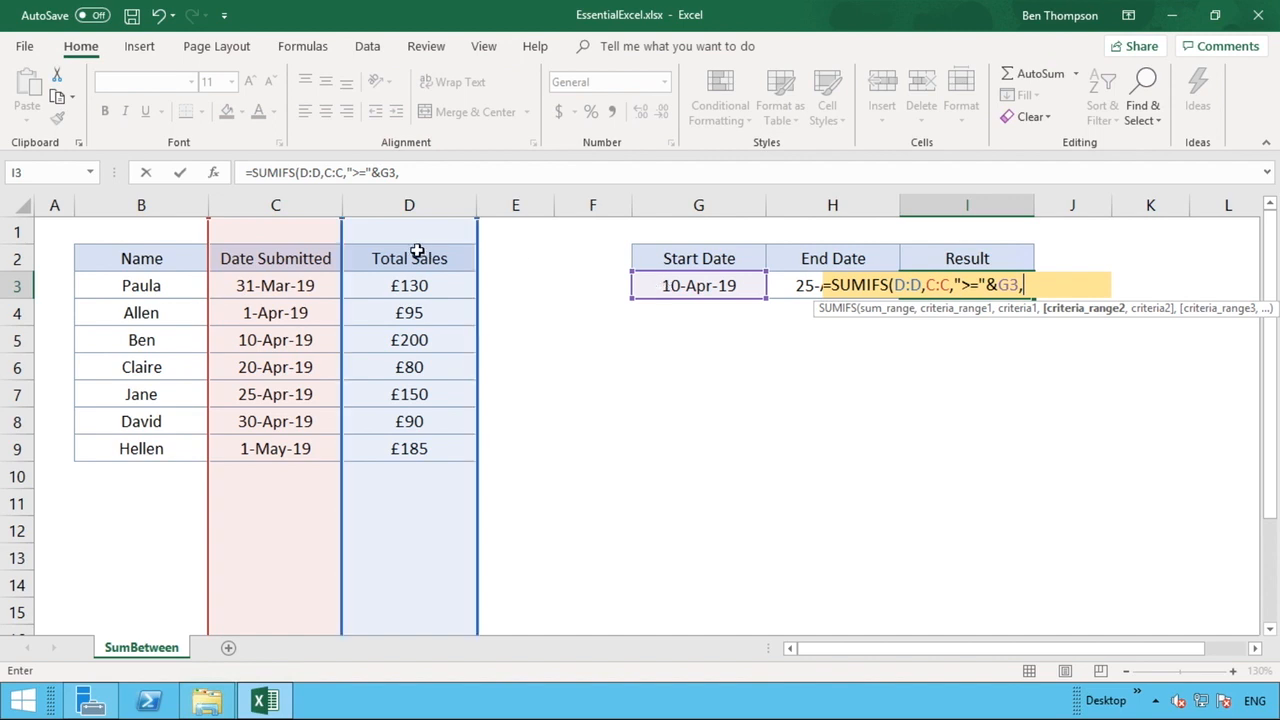
{"action": "left_click", "coordinate": [290, 199]}
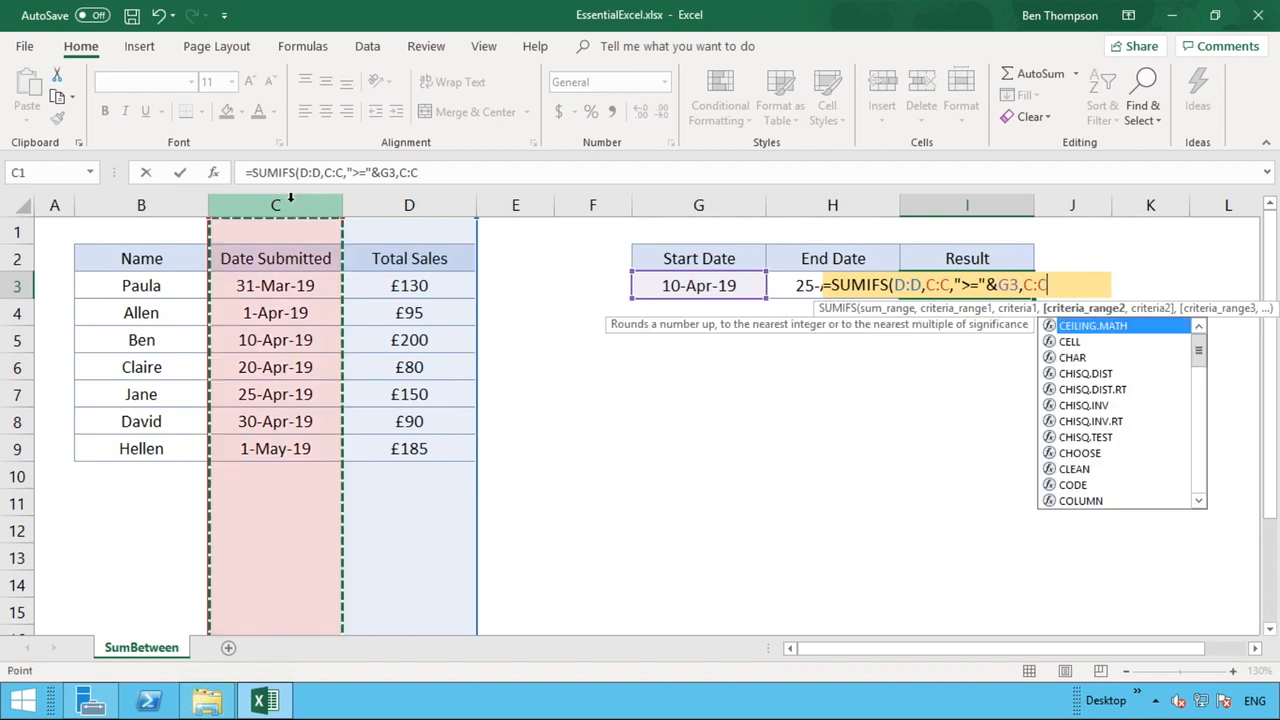
{"action": "type", "text": ","}
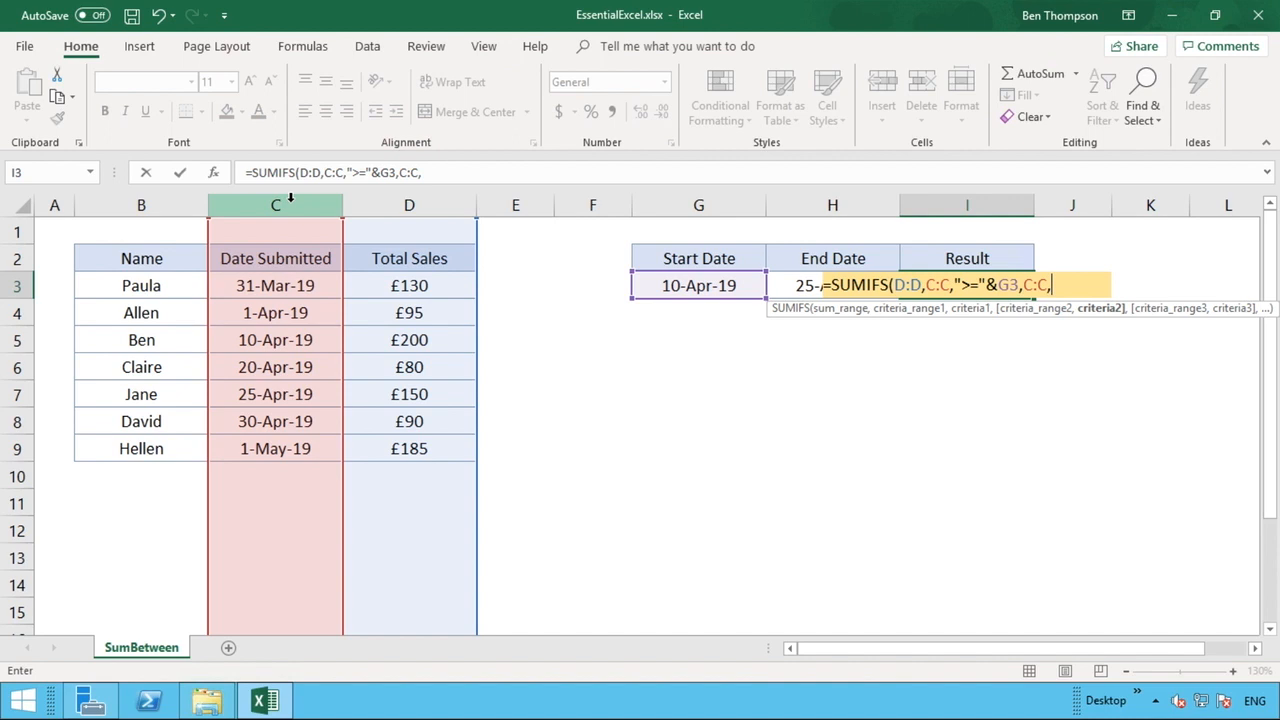
{"action": "type", "text": "\"<"}
{"action": "type", "text": "=\"&"}
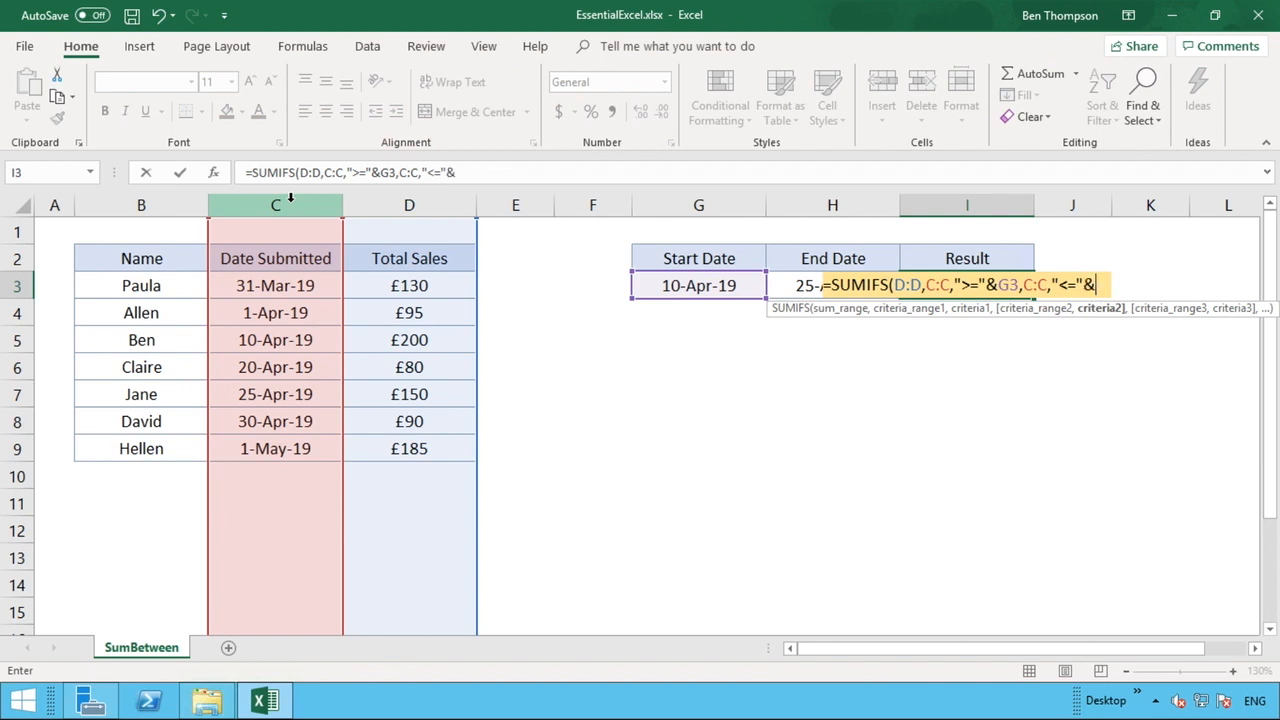
Finish the formula with End Date H3 and a closing bracket so it returns 430
{"action": "left_click", "coordinate": [781, 287]}
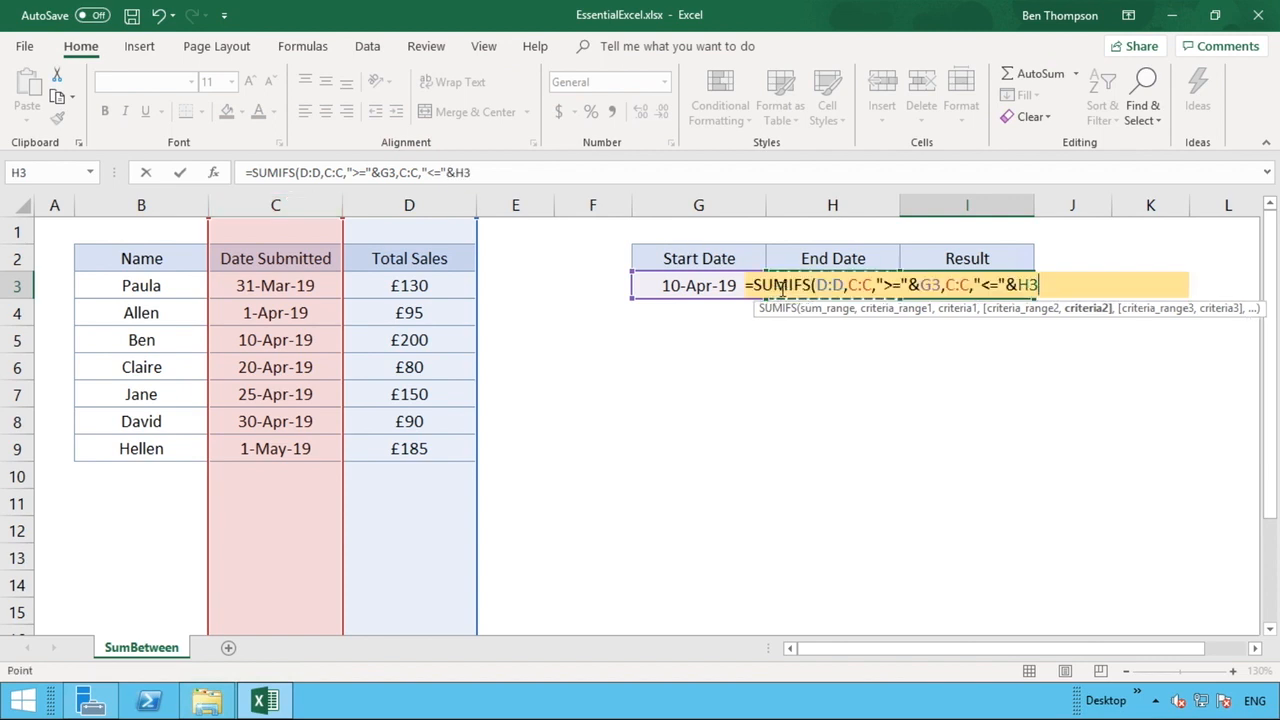
{"action": "left_click", "coordinate": [596, 177]}
{"action": "type", "text": ")"}
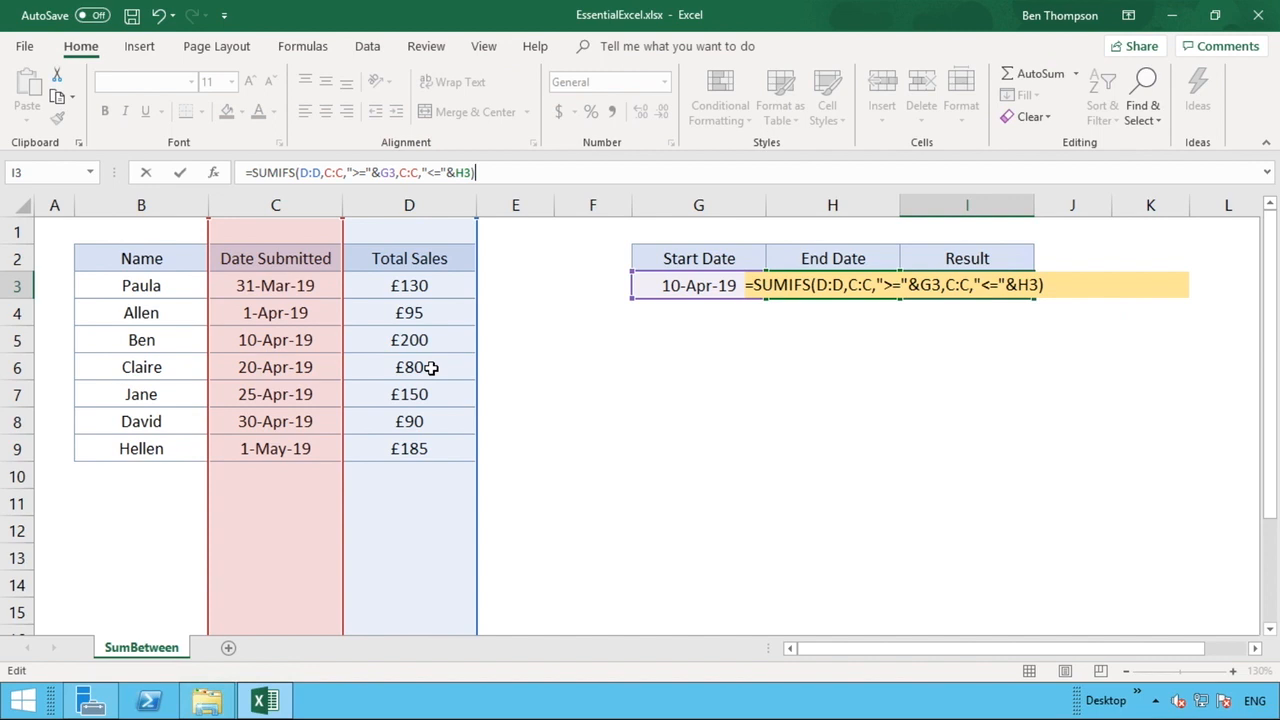
{"action": "key", "text": "Return"}
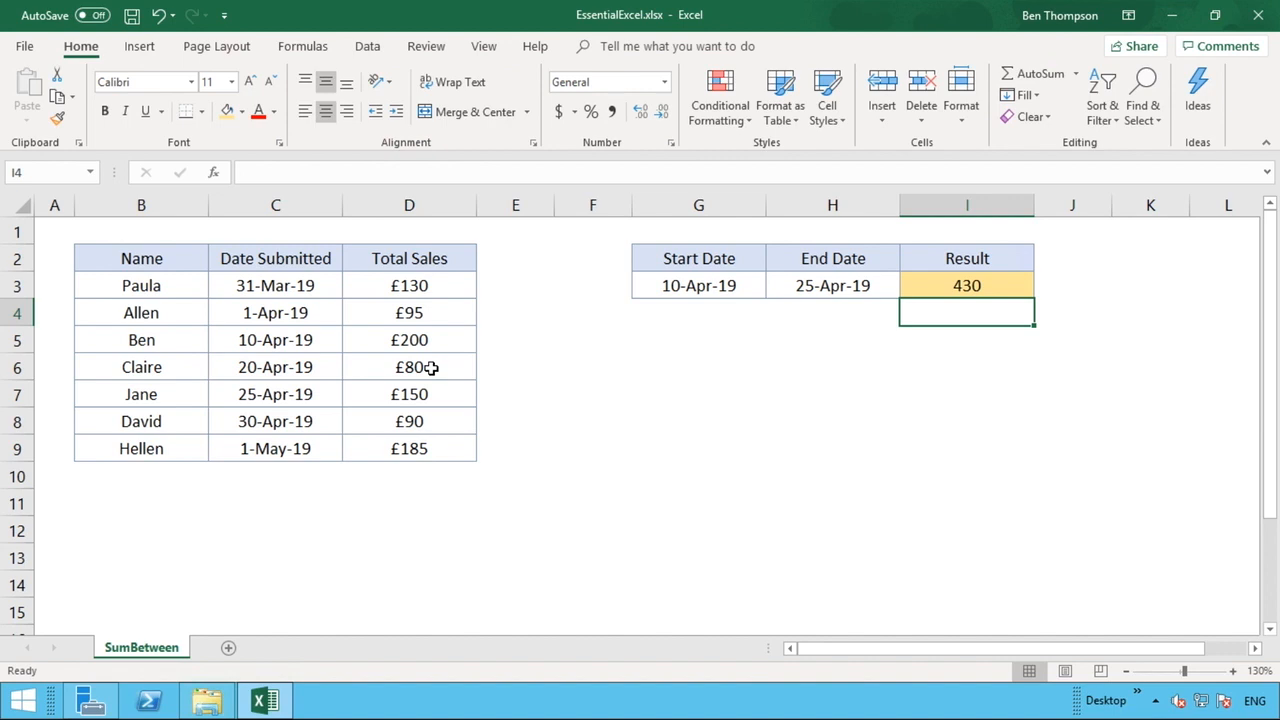
Copy the currency format from sales cell D3 to Result cell I3 with Format Painter, showing £430
{"action": "left_click", "coordinate": [926, 292]}
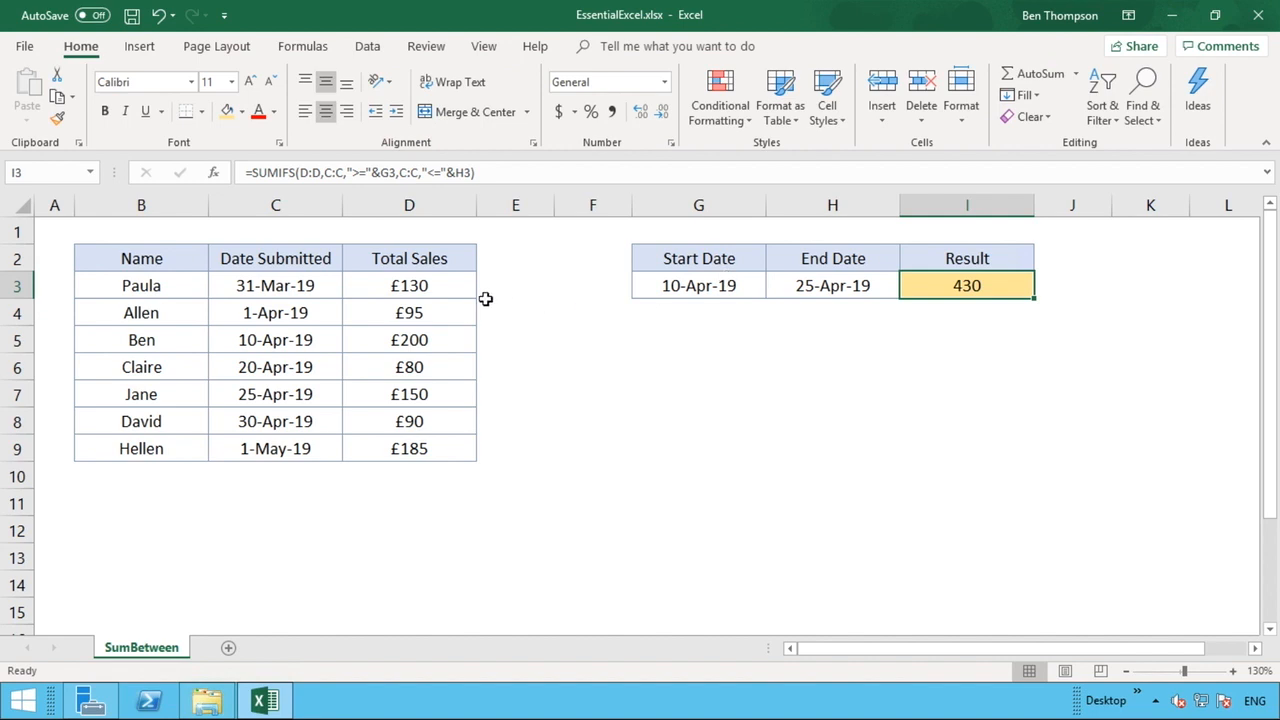
{"action": "left_click", "coordinate": [448, 285]}
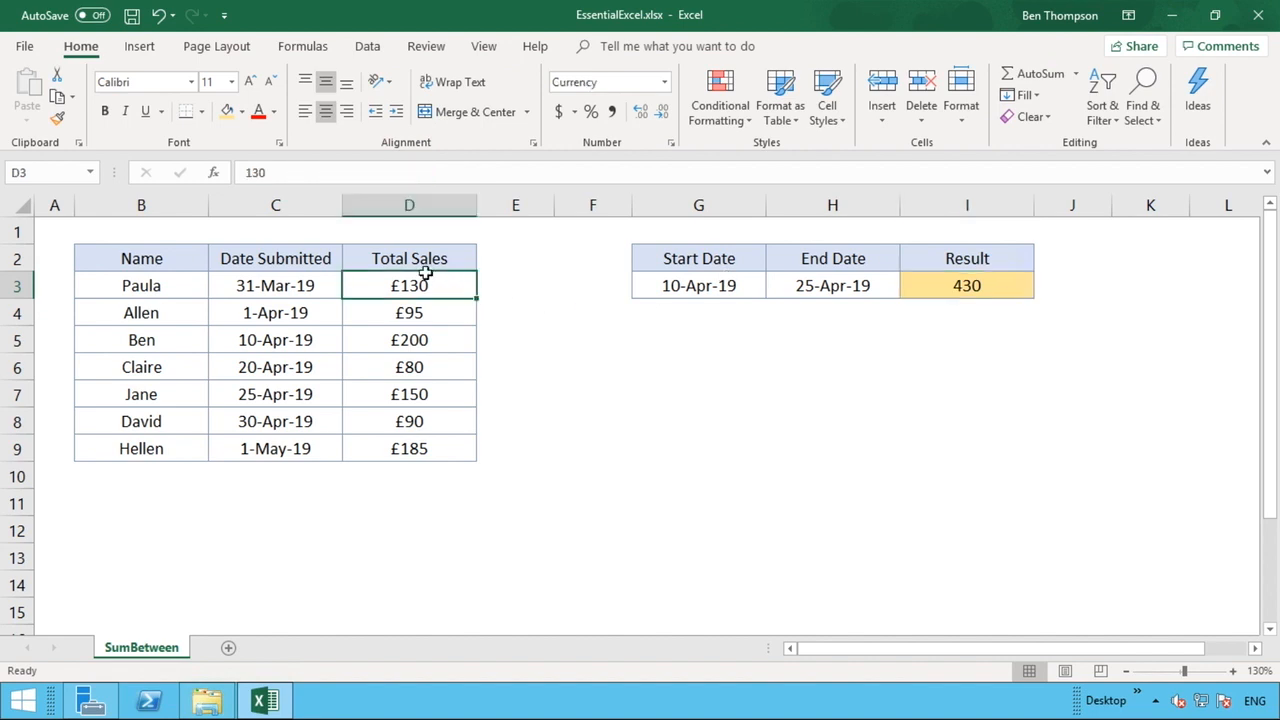
{"action": "left_click", "coordinate": [59, 119]}
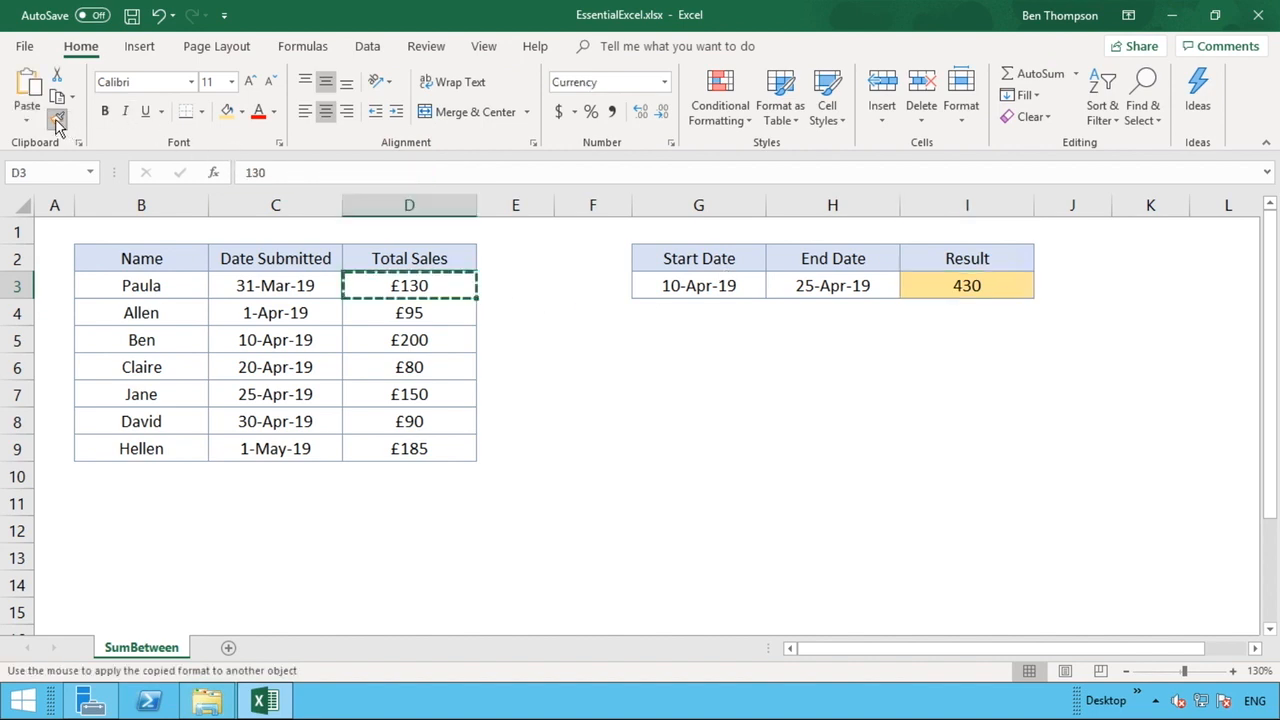
{"action": "left_click", "coordinate": [966, 287]}
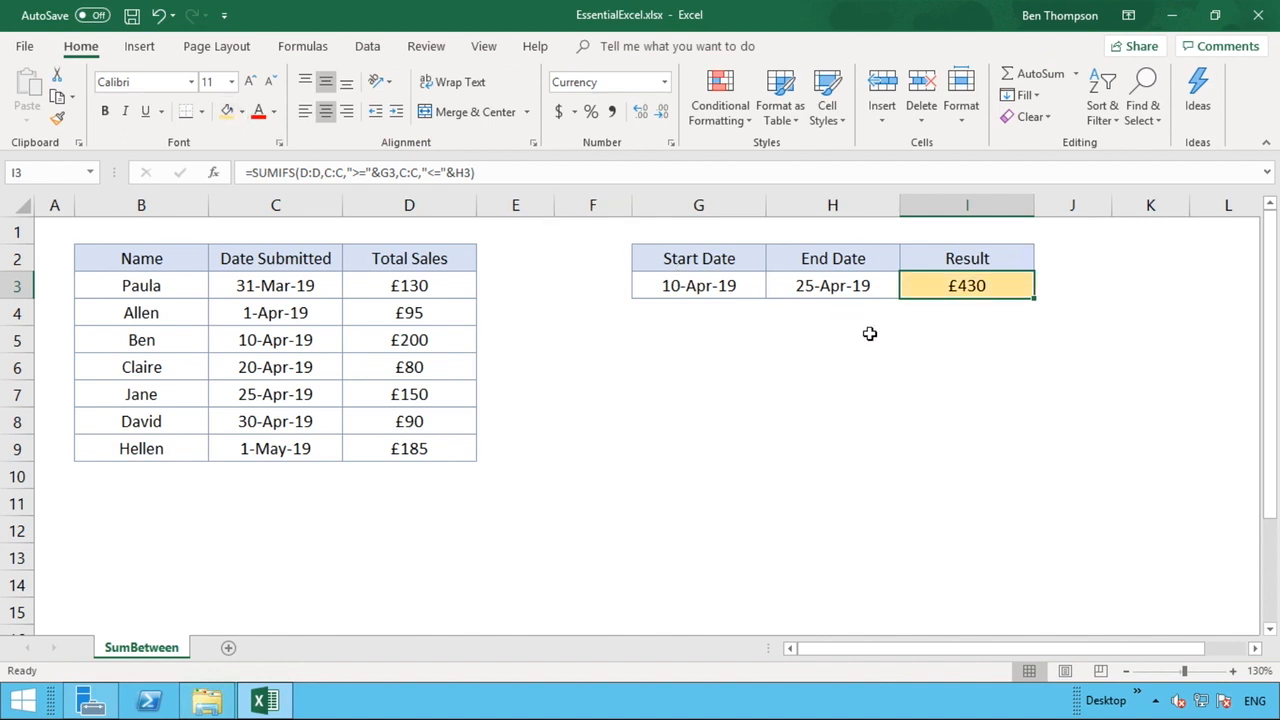
{"action": "left_click", "coordinate": [948, 328]}
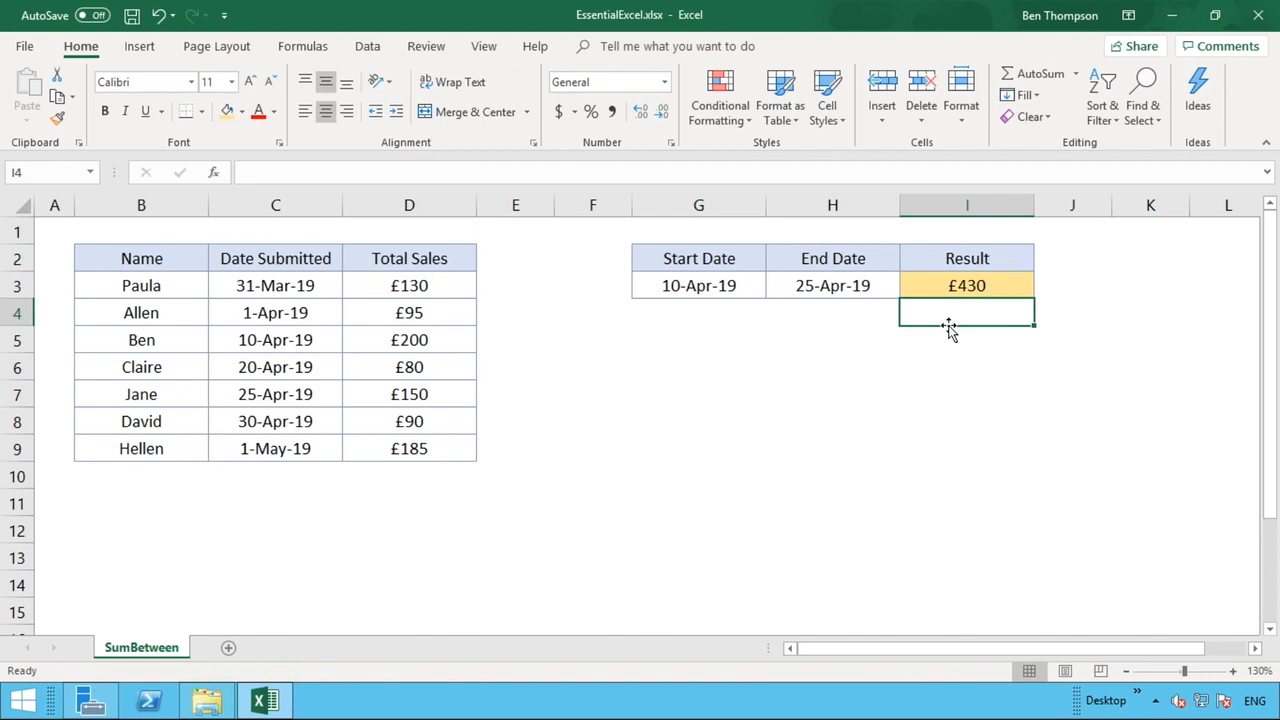
Change the Start Date to 1-Apr-19 and point out the £95 sale submitted that day
{"action": "left_click", "coordinate": [721, 291]}
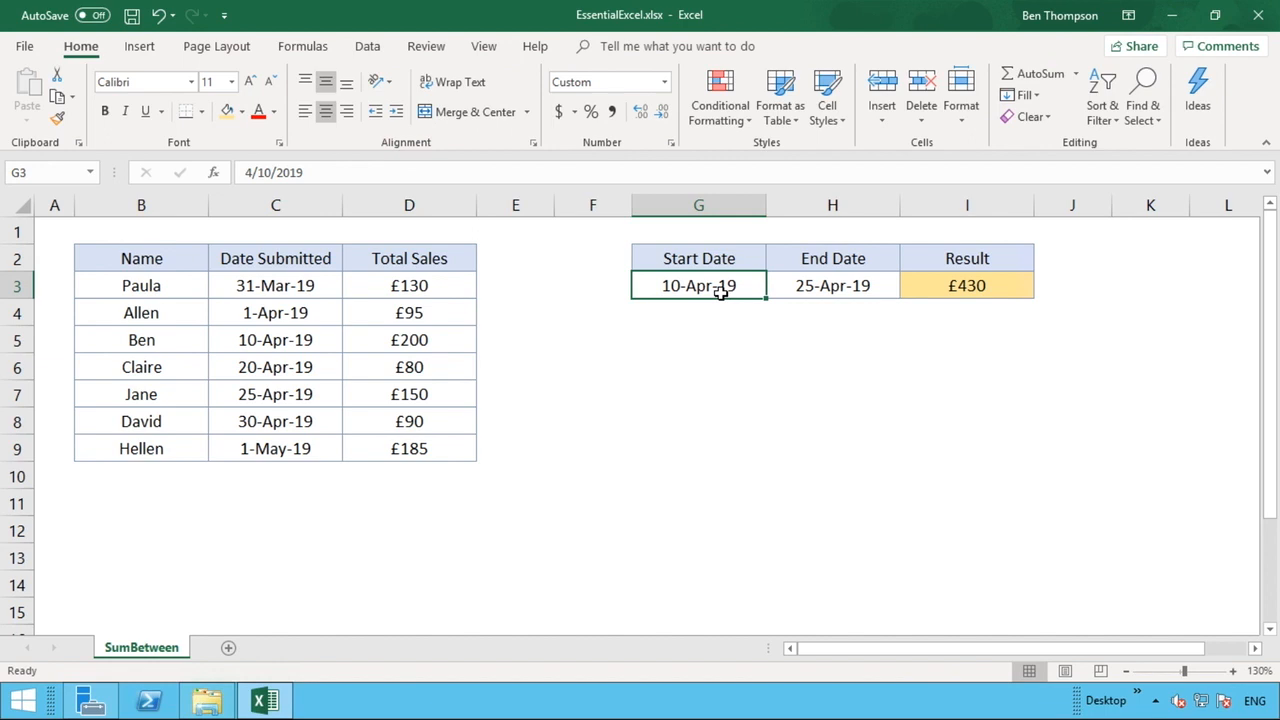
{"action": "type", "text": "1"}
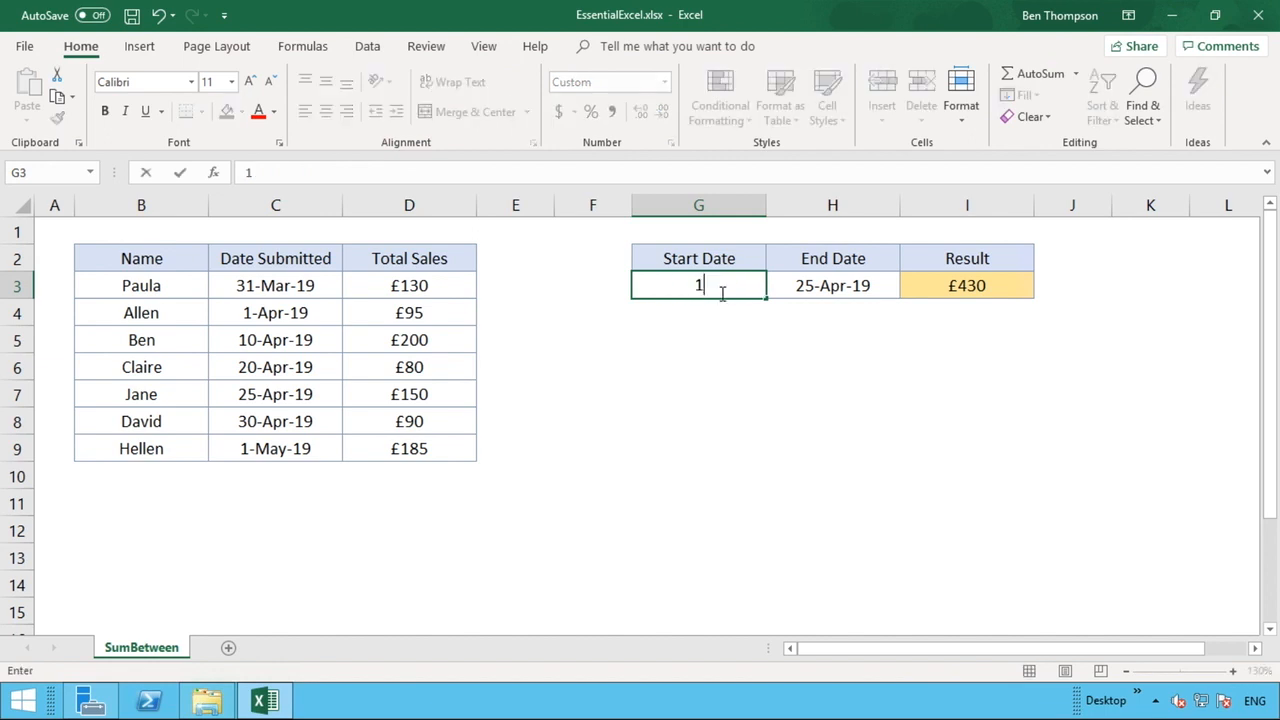
{"action": "type", "text": " apr 19"}
{"action": "key", "text": "ctrl+Return"}
{"action": "key", "text": "Tab"}
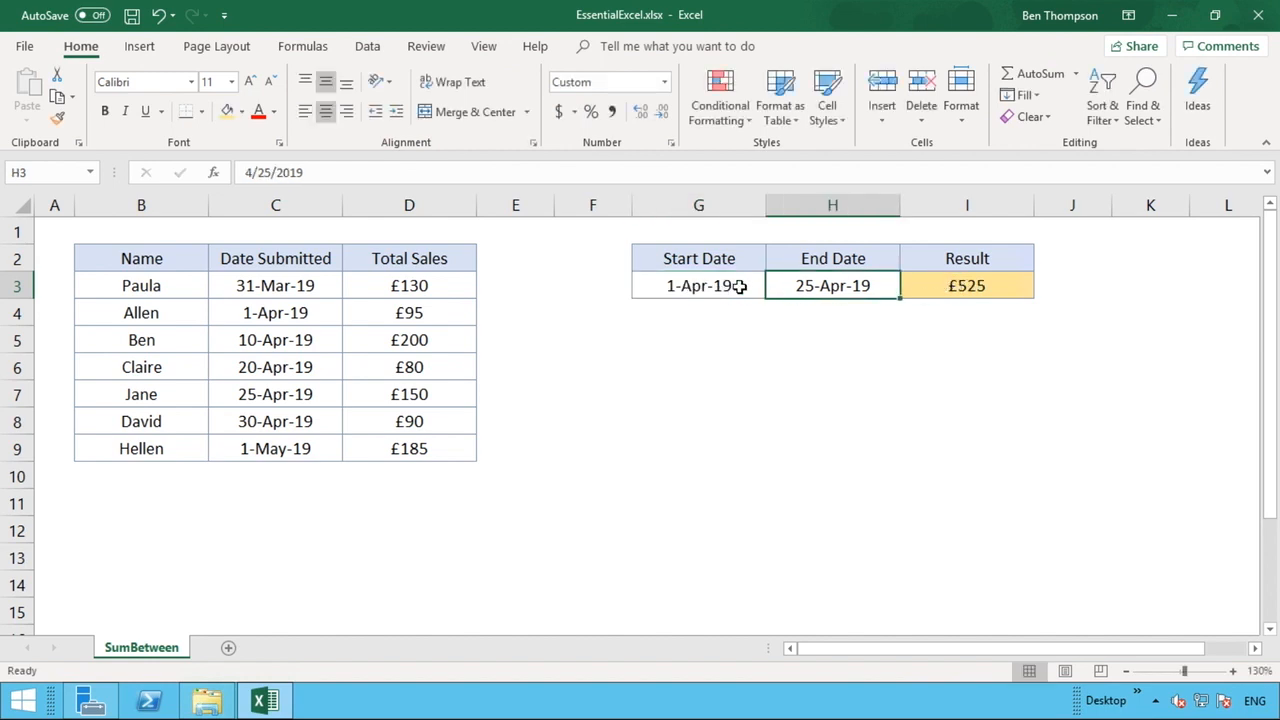
{"action": "left_click", "coordinate": [318, 314]}
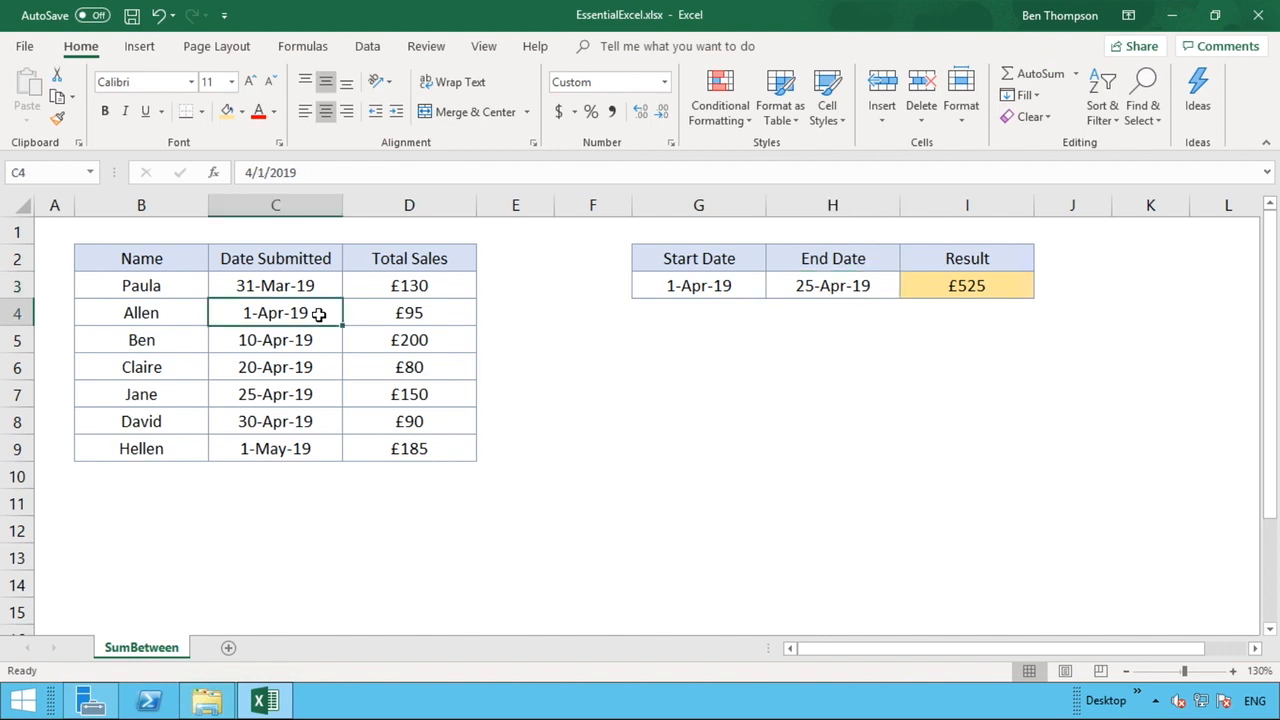
{"action": "left_click", "coordinate": [404, 315]}
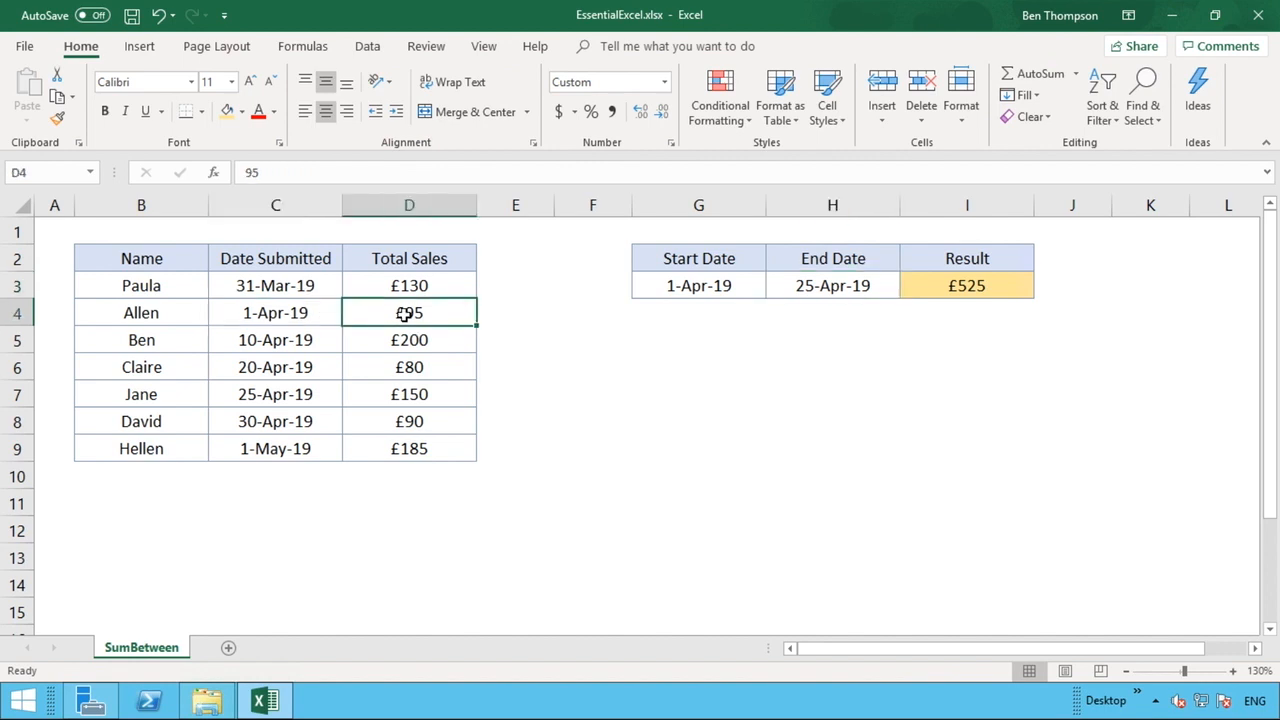
Edit the Start Date to 10-Apr-19 and back to 1-Apr-19 to compare the Result
{"action": "left_click", "coordinate": [670, 286]}
{"action": "left_click", "coordinate": [265, 178]}
{"action": "left_click", "coordinate": [265, 182]}
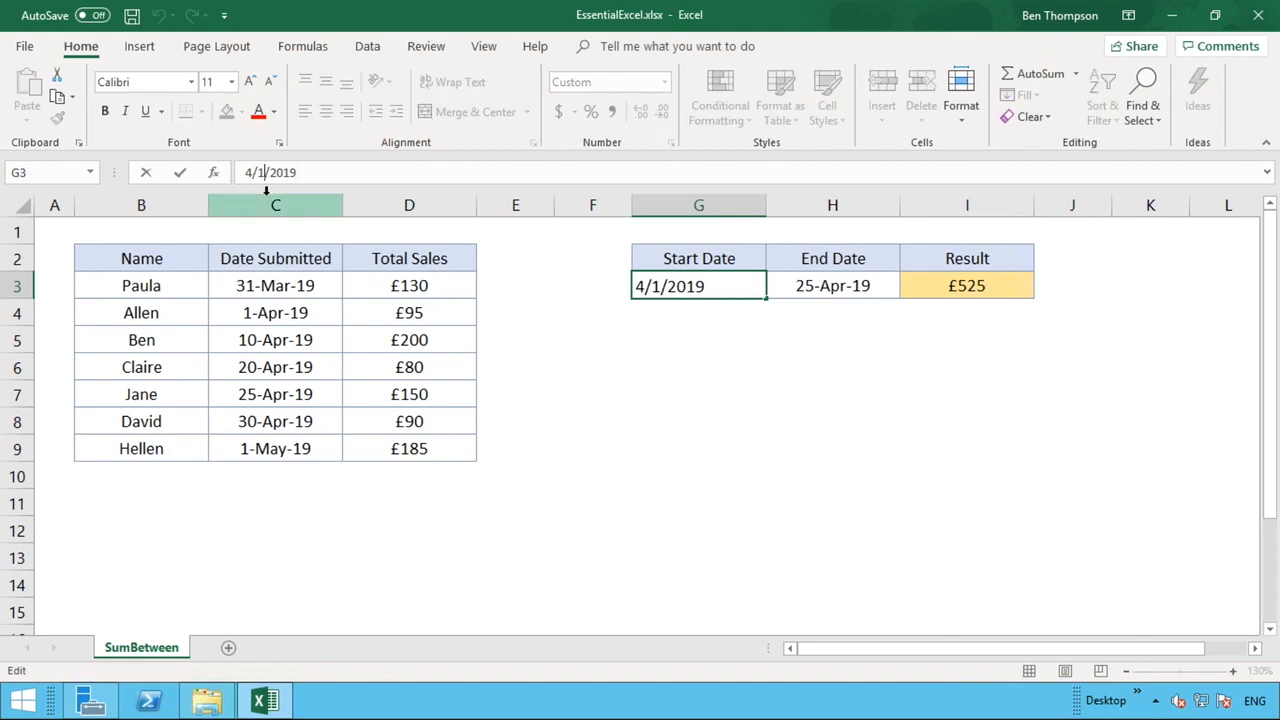
{"action": "type", "text": "0"}
{"action": "key", "text": "Return"}
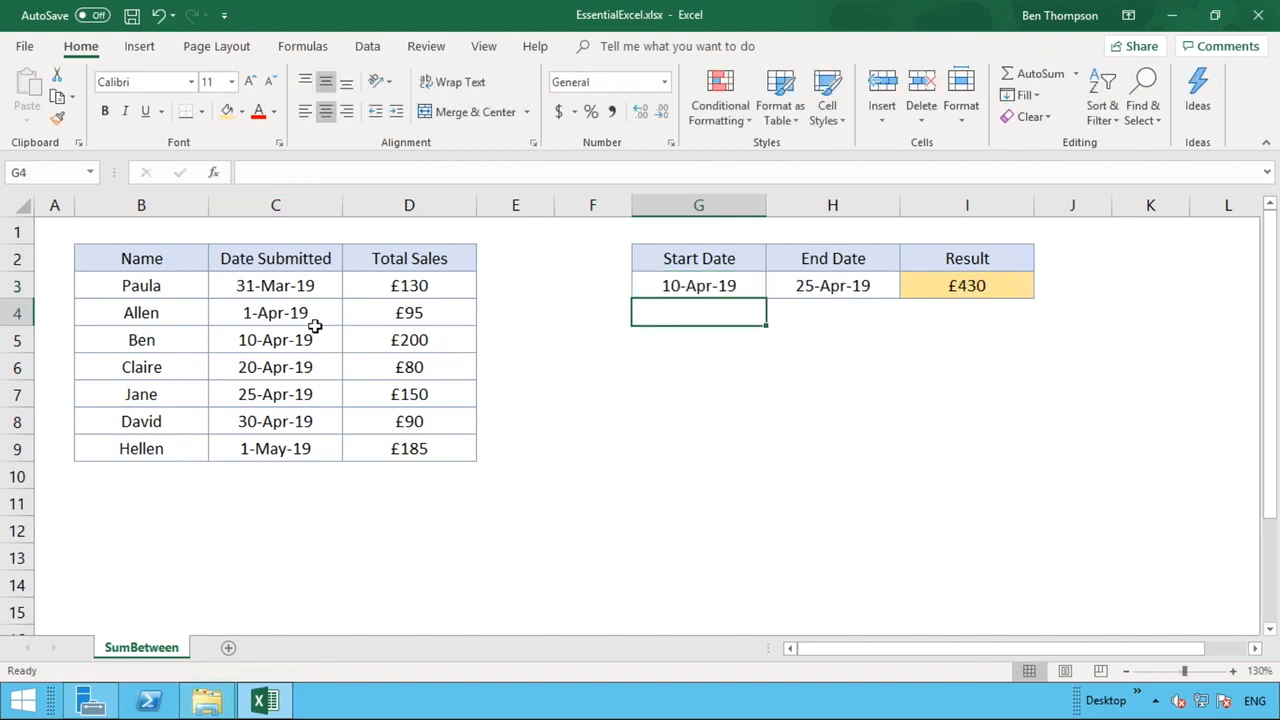
{"action": "left_click", "coordinate": [444, 316]}
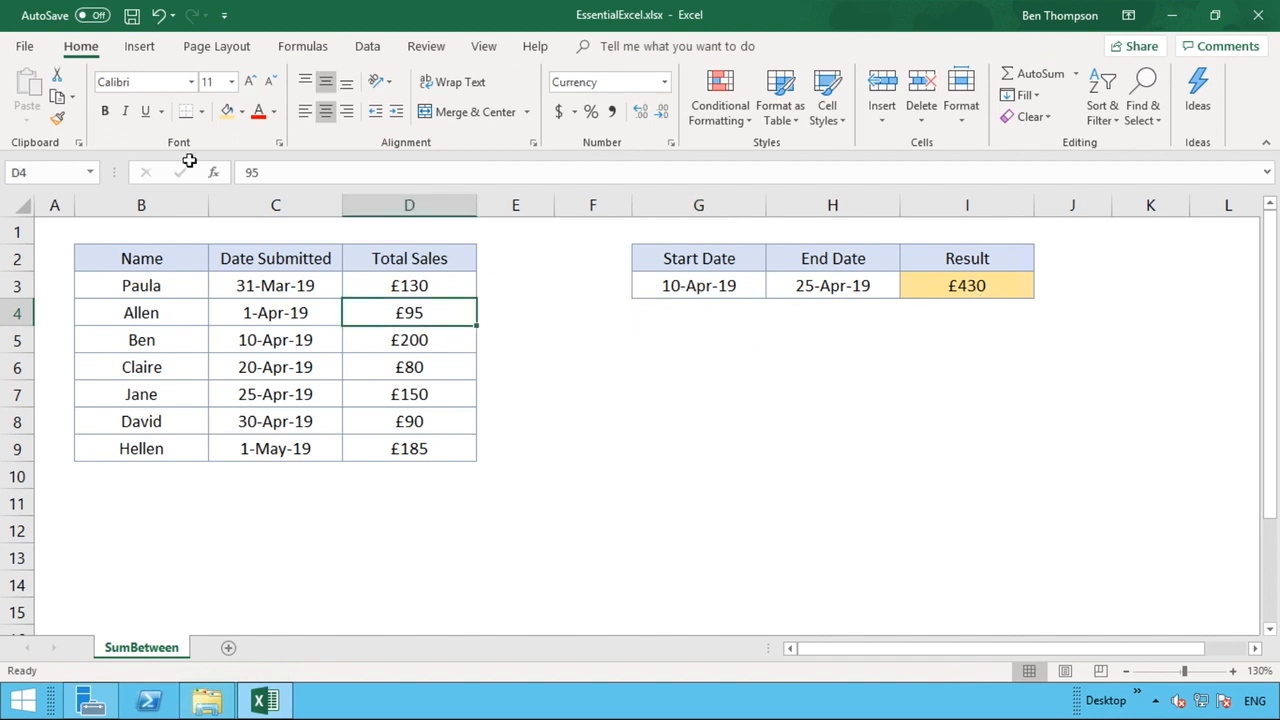
{"action": "left_click", "coordinate": [718, 286]}
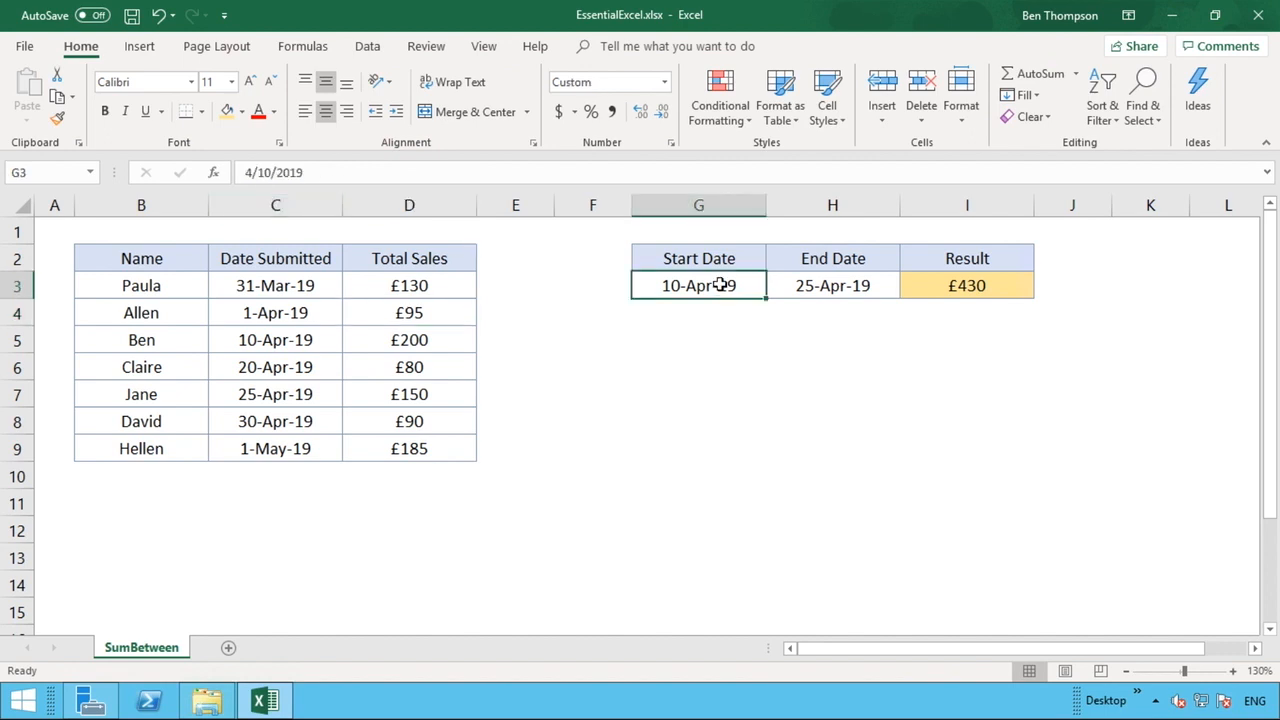
{"action": "left_click", "coordinate": [270, 174]}
{"action": "key", "text": "BackSpace"}
{"action": "key", "text": "Return"}
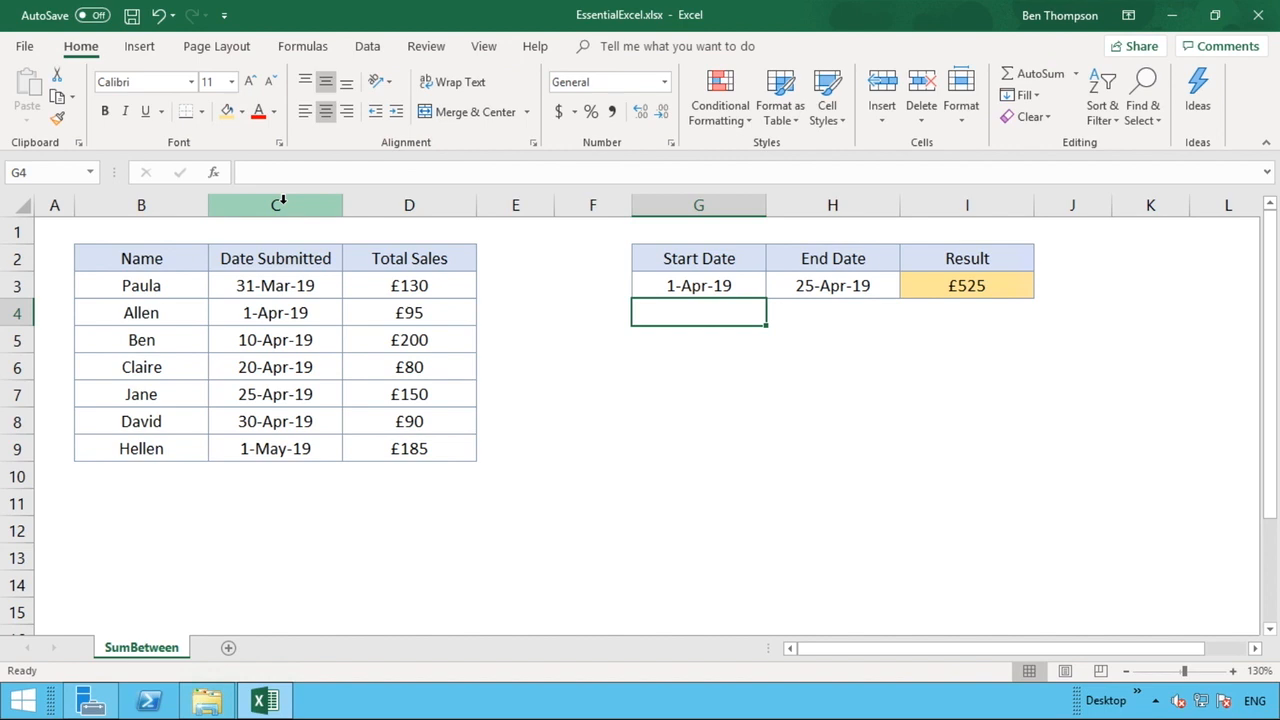
Change the End Date to 30-Apr-19 and check the earliest (31-Mar-19) and latest (1-May-19) submissions
{"action": "left_click", "coordinate": [874, 289]}
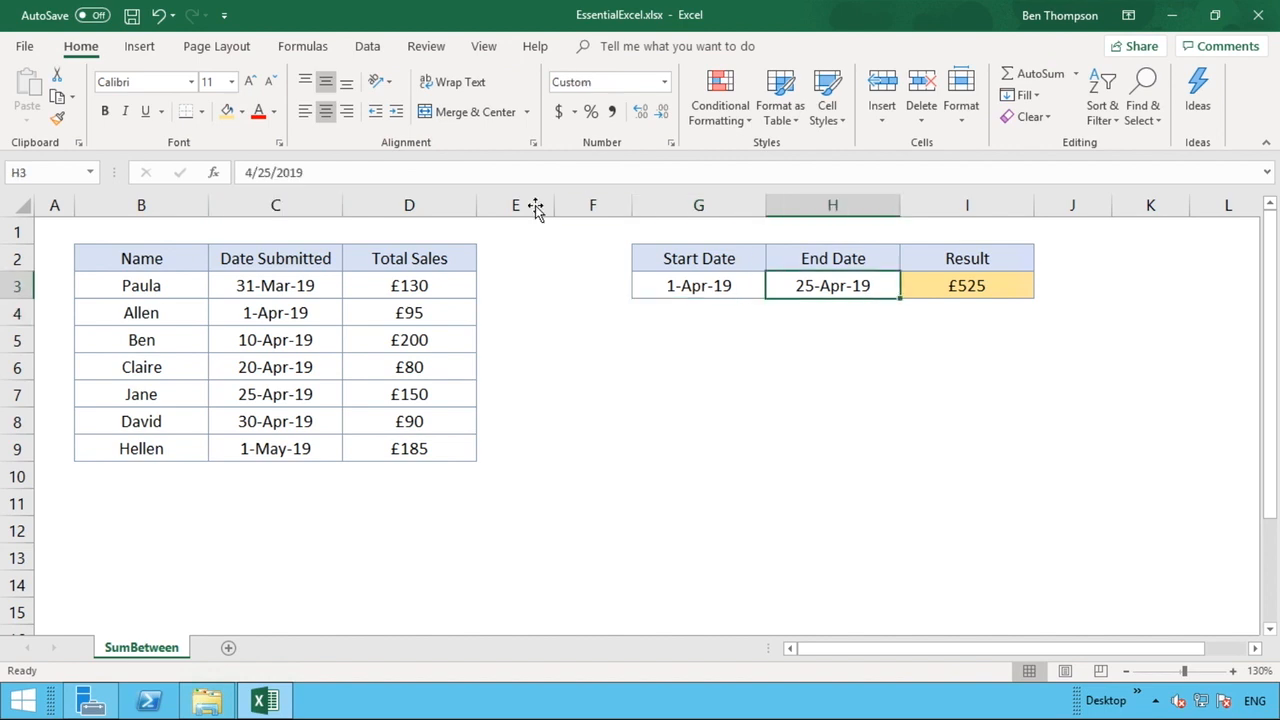
{"action": "left_click", "coordinate": [268, 174]}
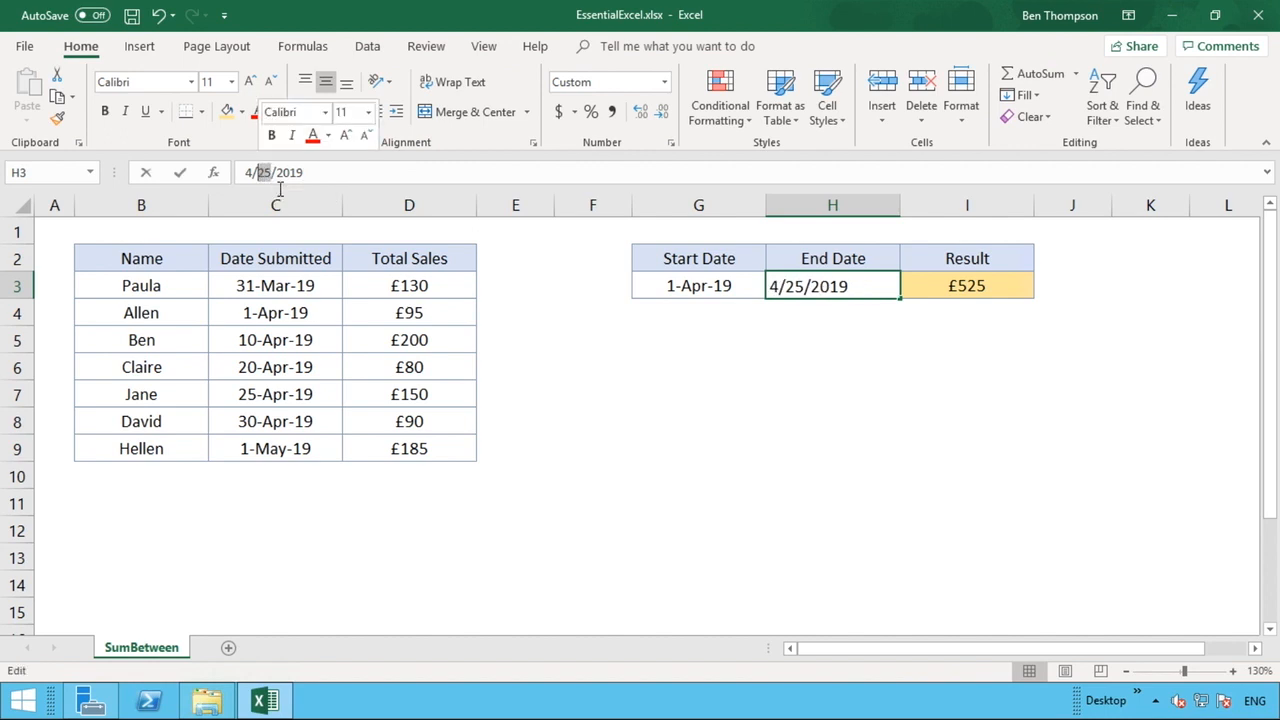
{"action": "key", "text": "BackSpace"}
{"action": "key", "text": "BackSpace"}
{"action": "type", "text": "30"}
{"action": "key", "text": "Return"}
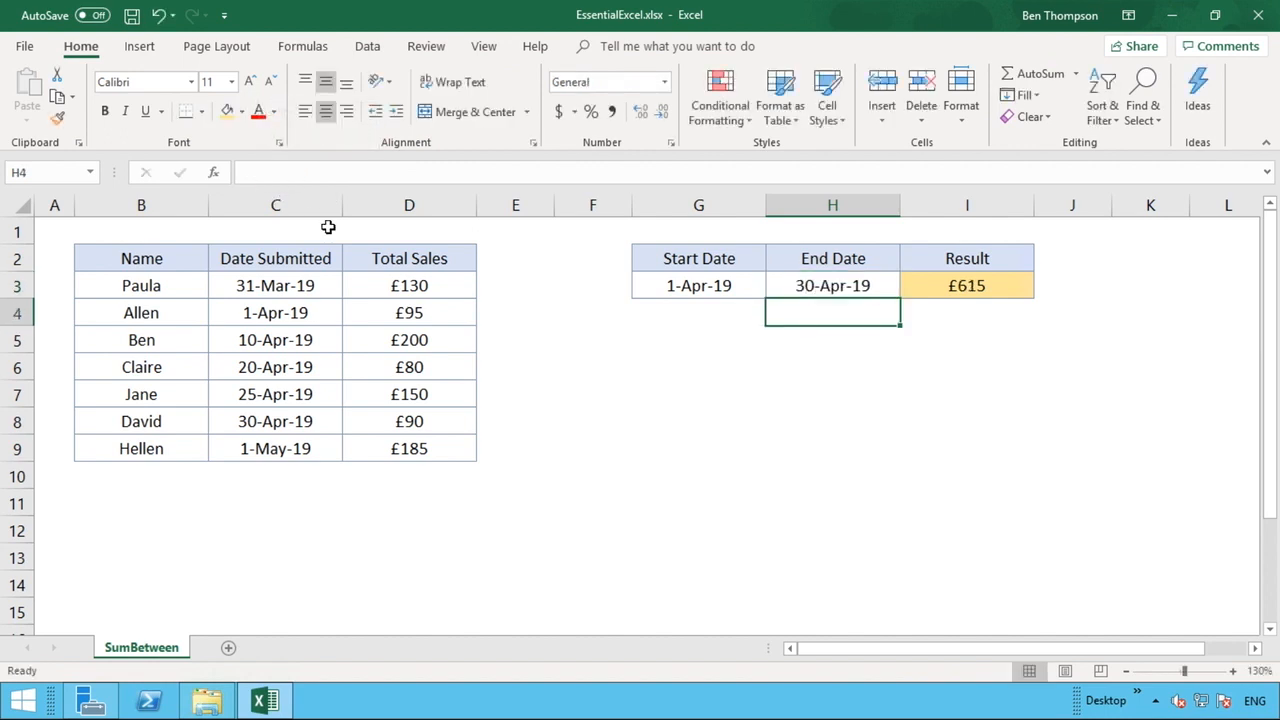
{"action": "left_click", "coordinate": [284, 288]}
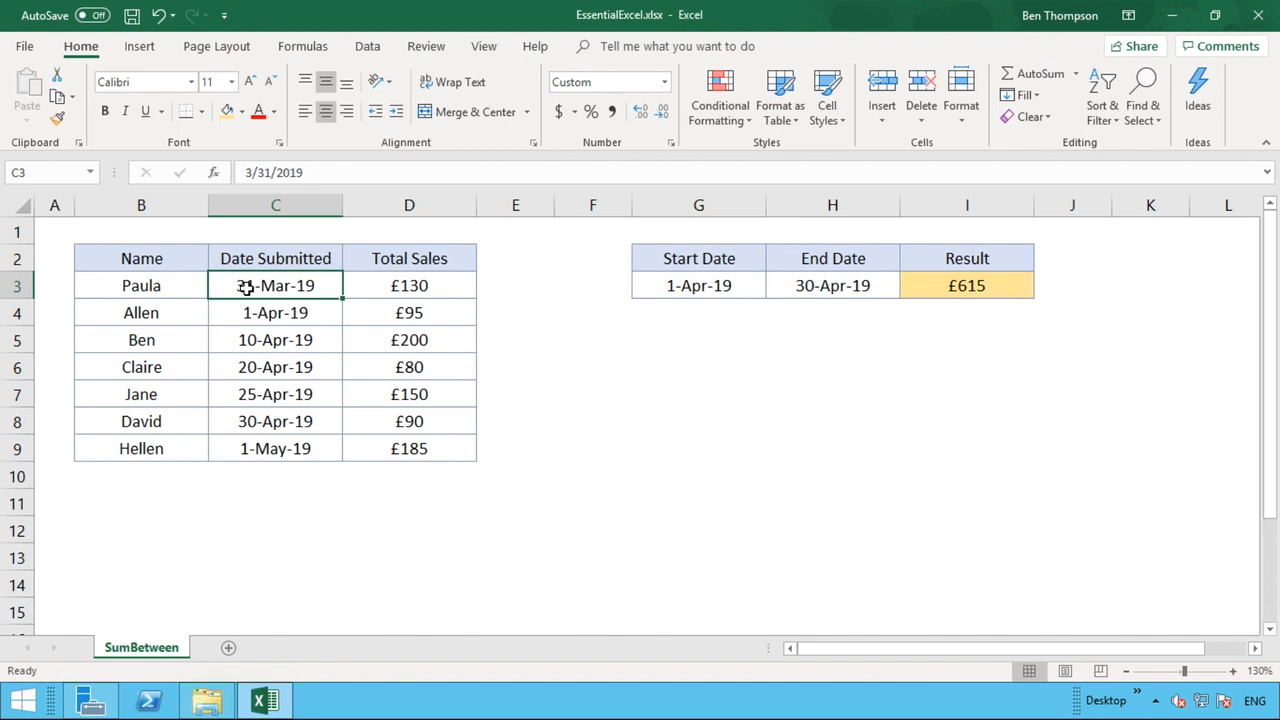
{"action": "left_click", "coordinate": [276, 450]}
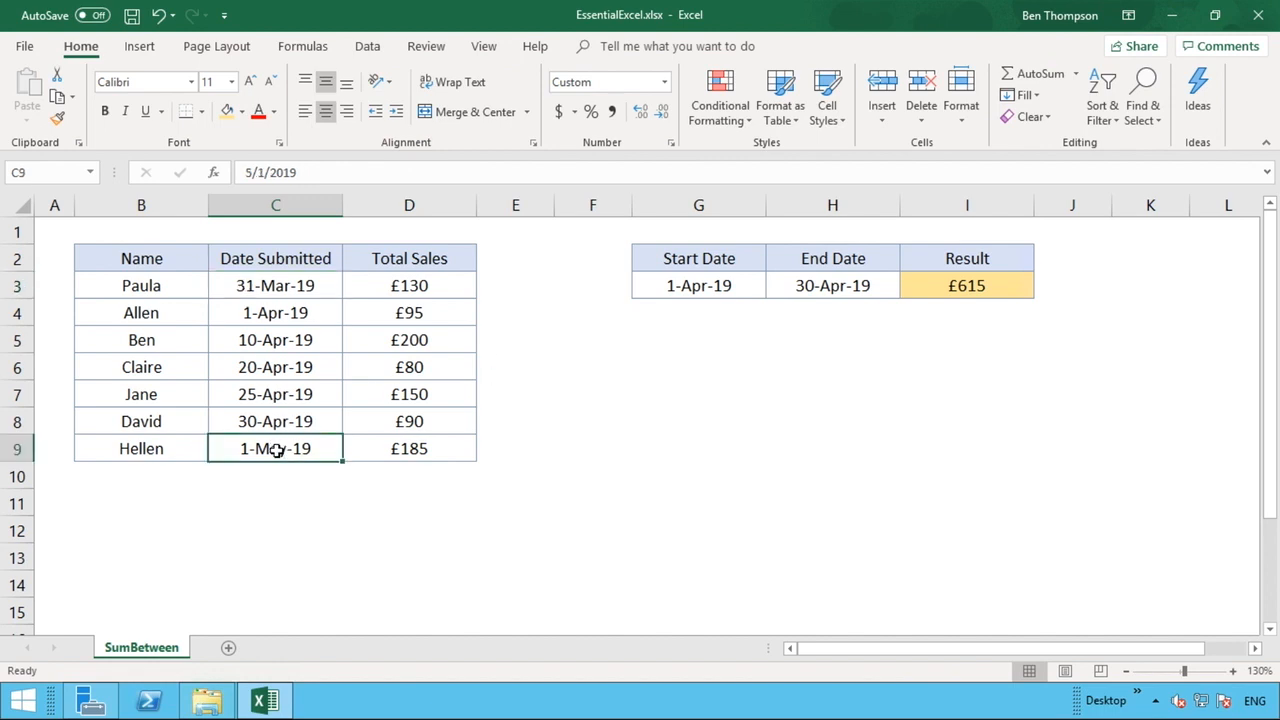
Set the Start Date to 1/1/2019 and the End Date to 12/31/2019
{"action": "left_click", "coordinate": [708, 286]}
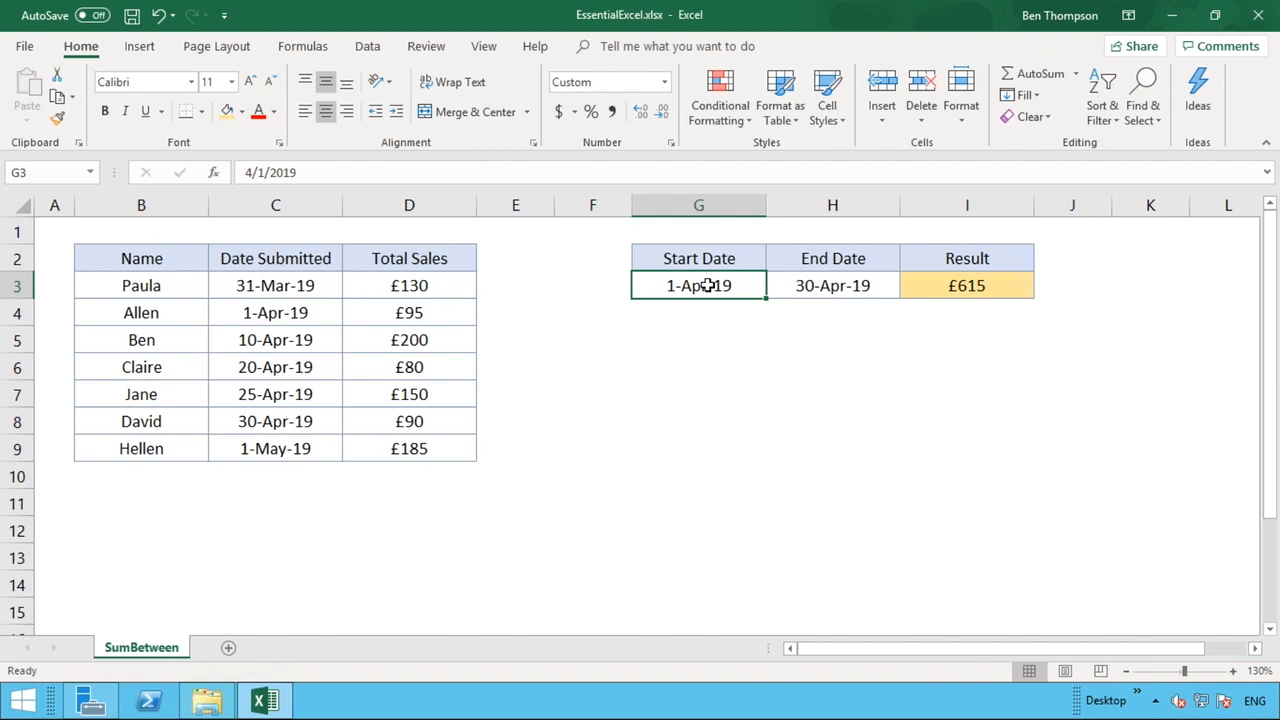
{"action": "type", "text": "1/"}
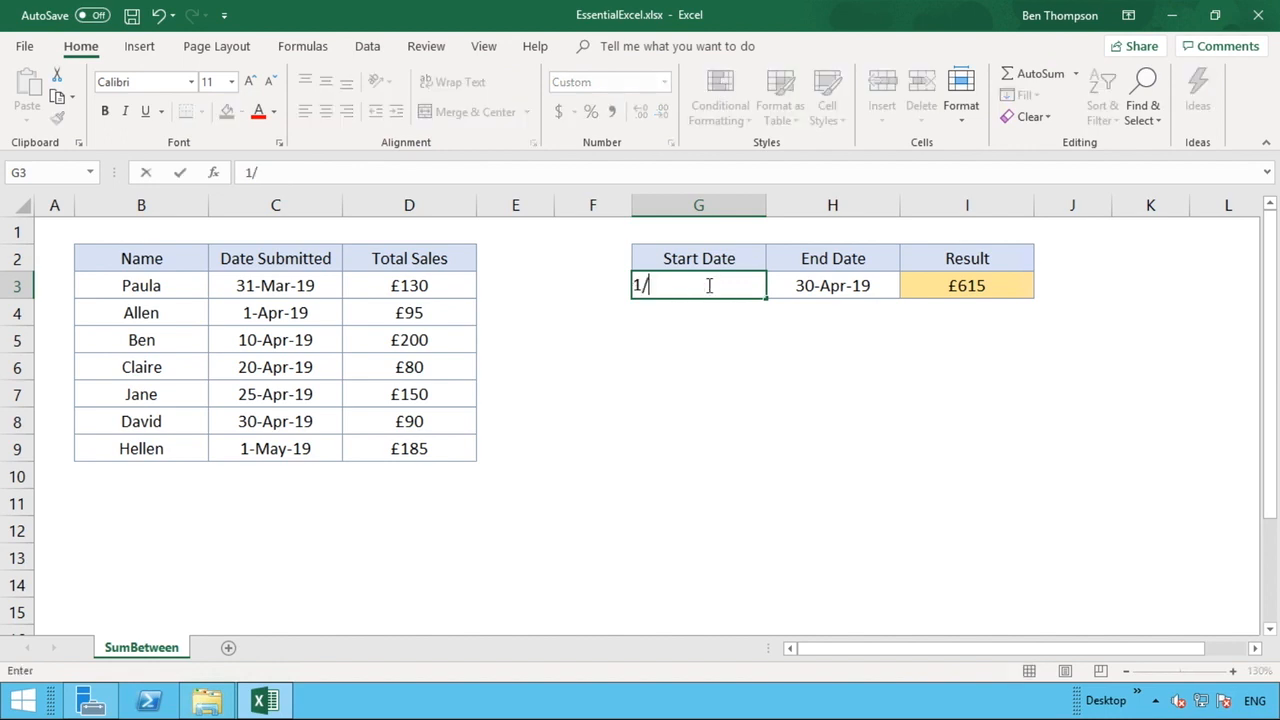
{"action": "type", "text": "1/2019"}
{"action": "key", "text": "Return"}
{"action": "left_click", "coordinate": [846, 283]}
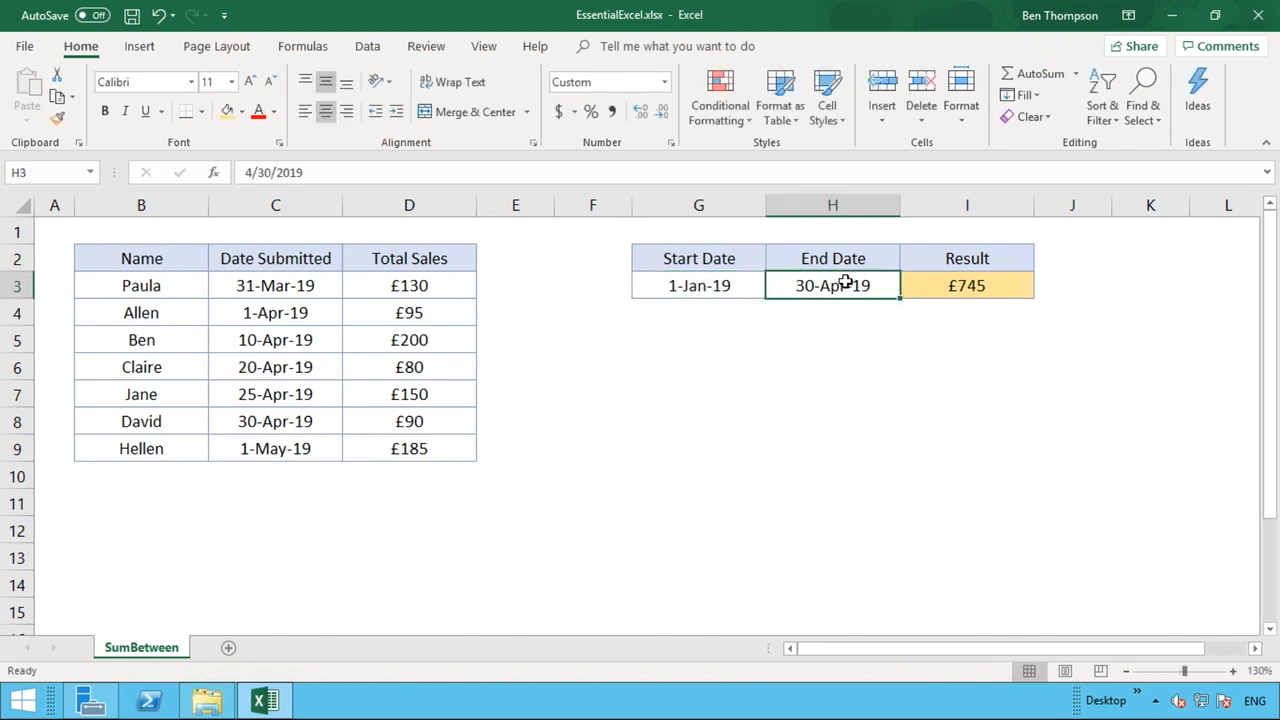
{"action": "type", "text": "12/31/"}
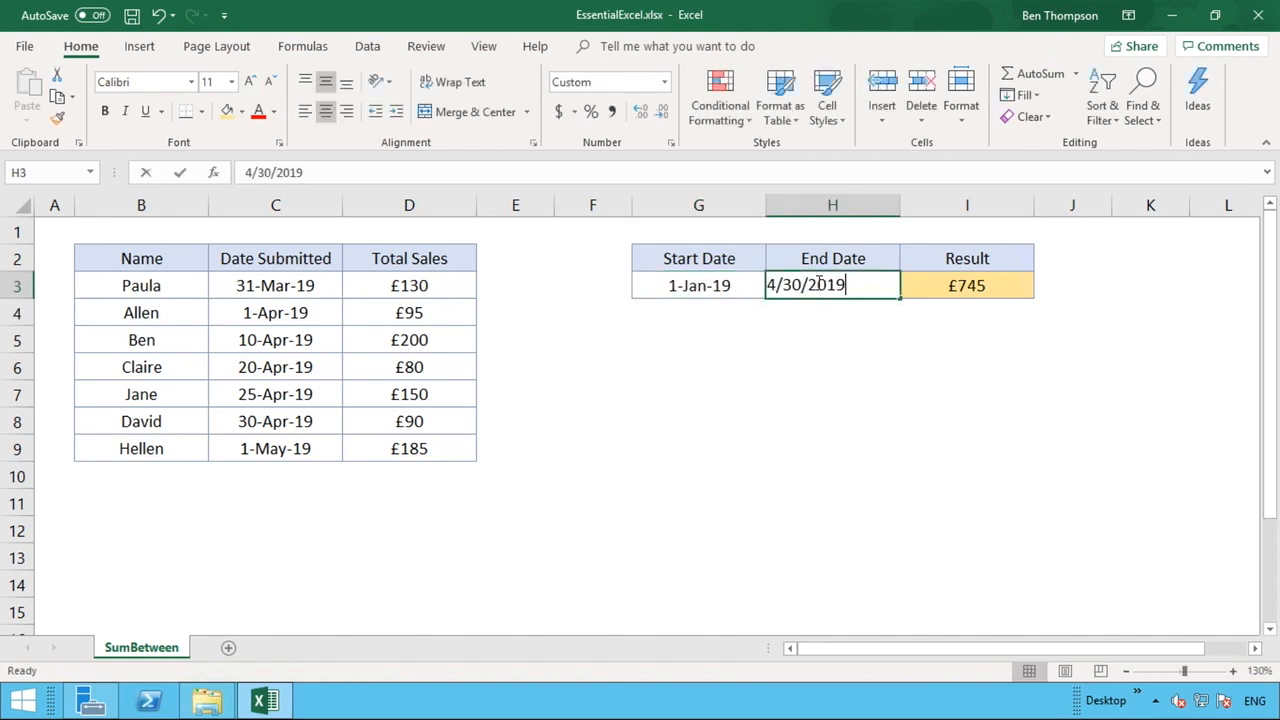
{"action": "type", "text": "2019"}
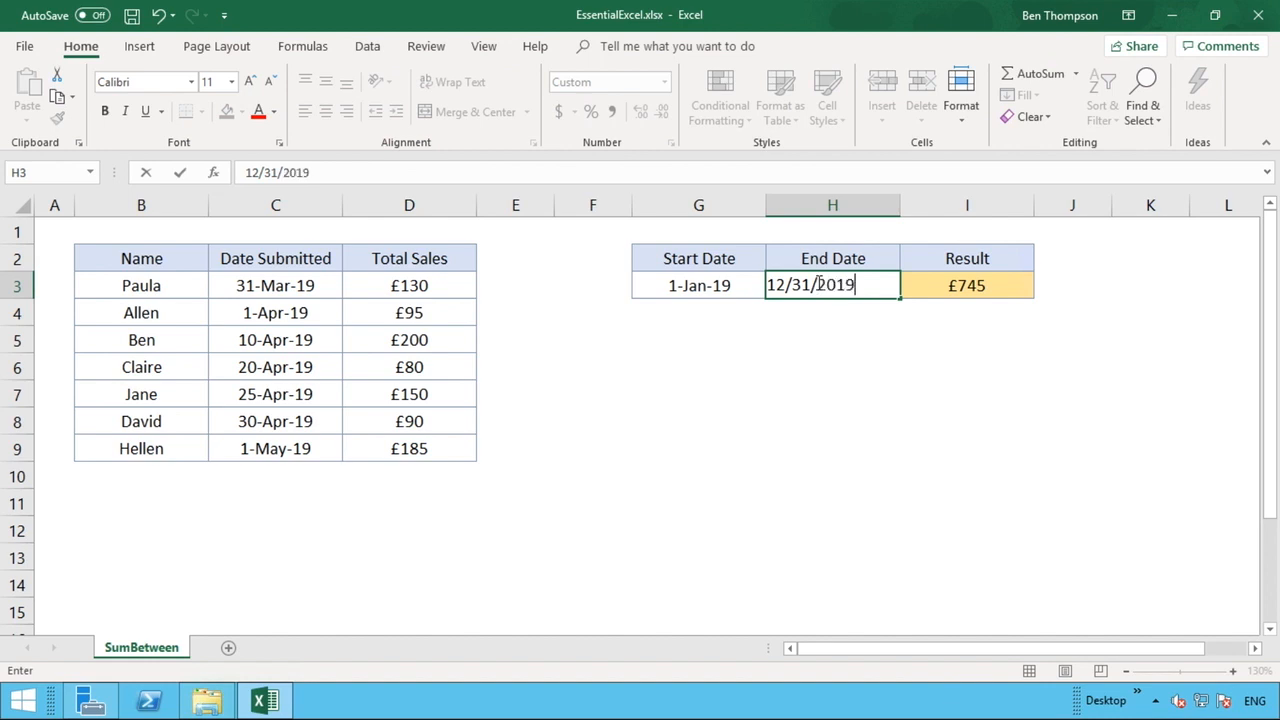
{"action": "key", "text": "Return"}
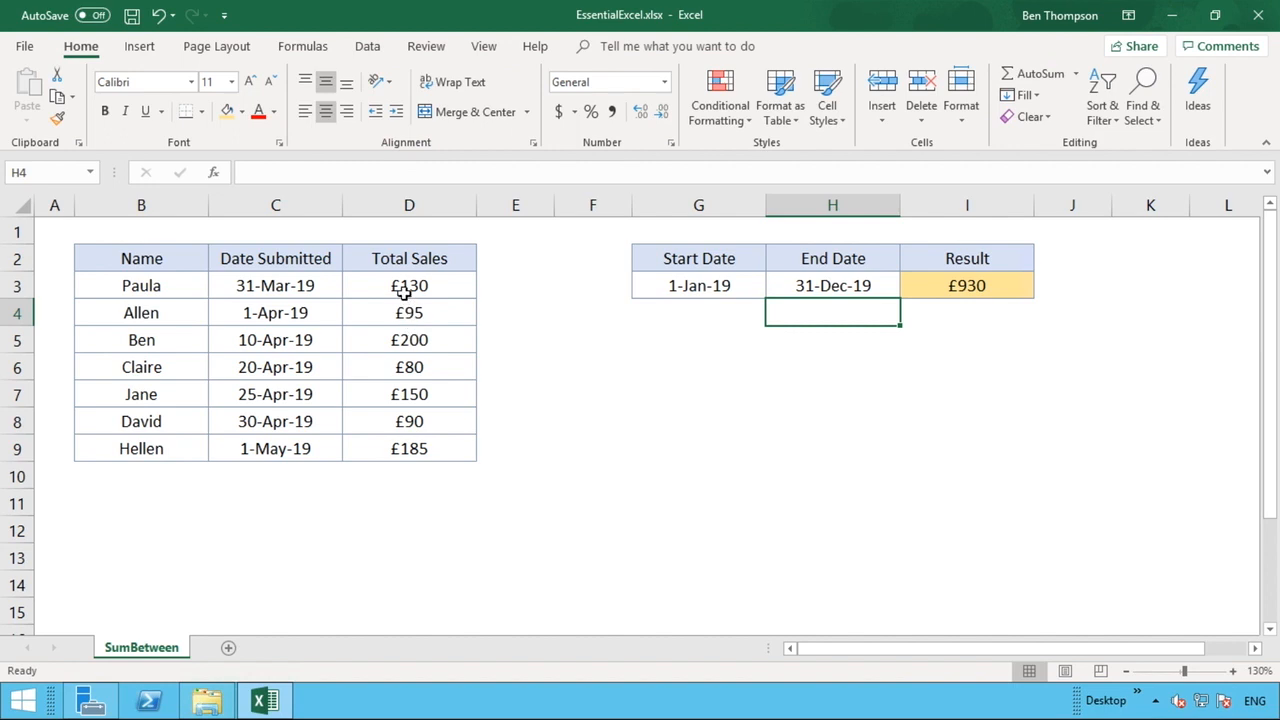
{"action": "left_click", "coordinate": [1010, 286]}
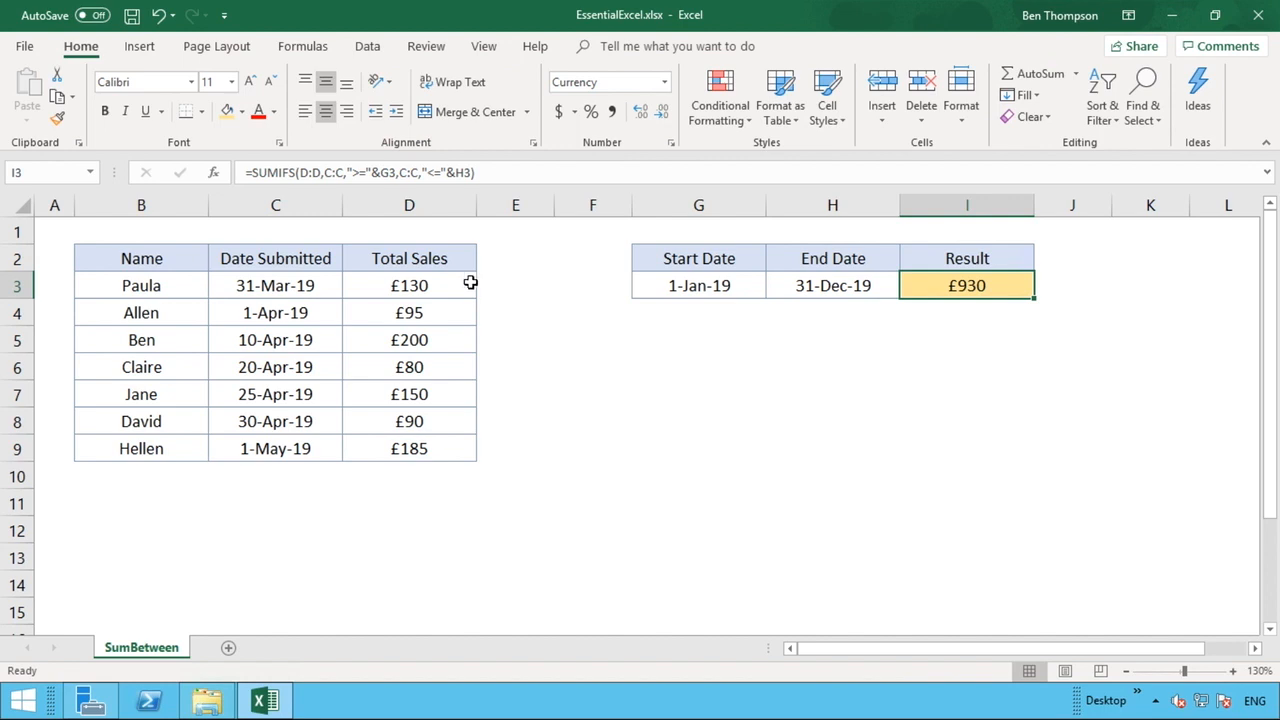
{"action": "left_click", "coordinate": [178, 262]}
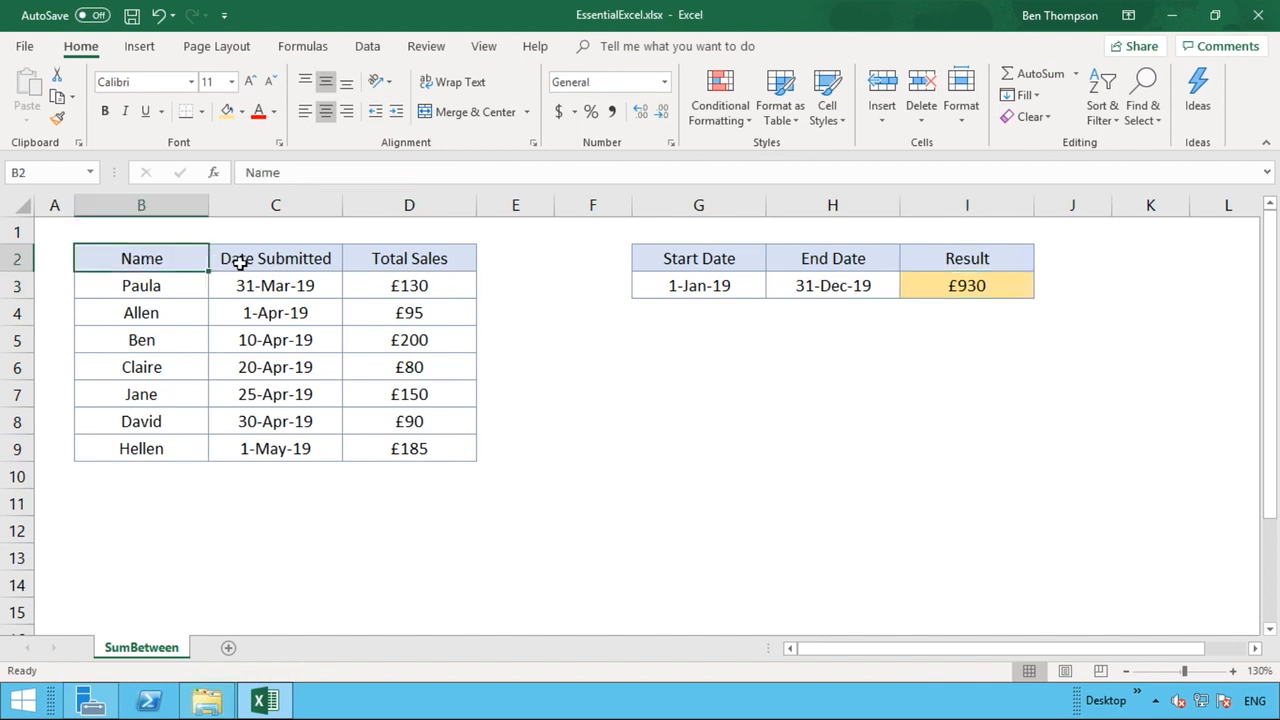
{"action": "left_click", "coordinate": [240, 262]}
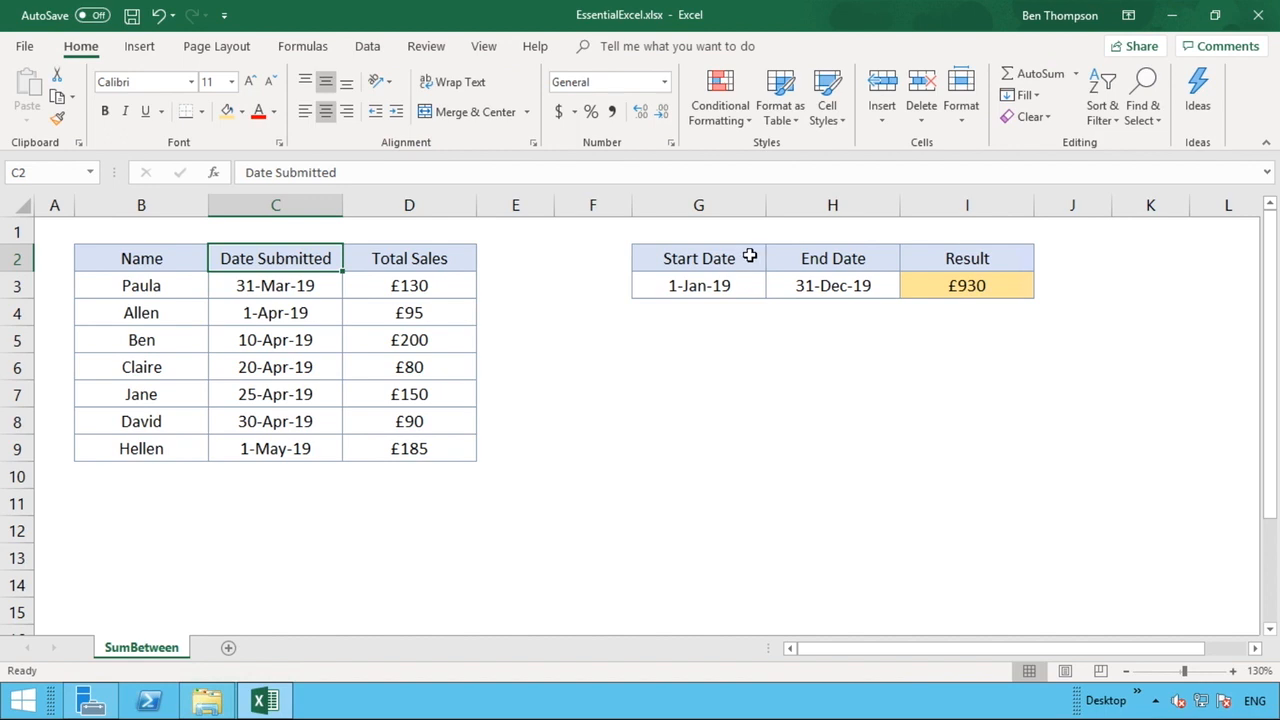
{"action": "left_click", "coordinate": [749, 256]}
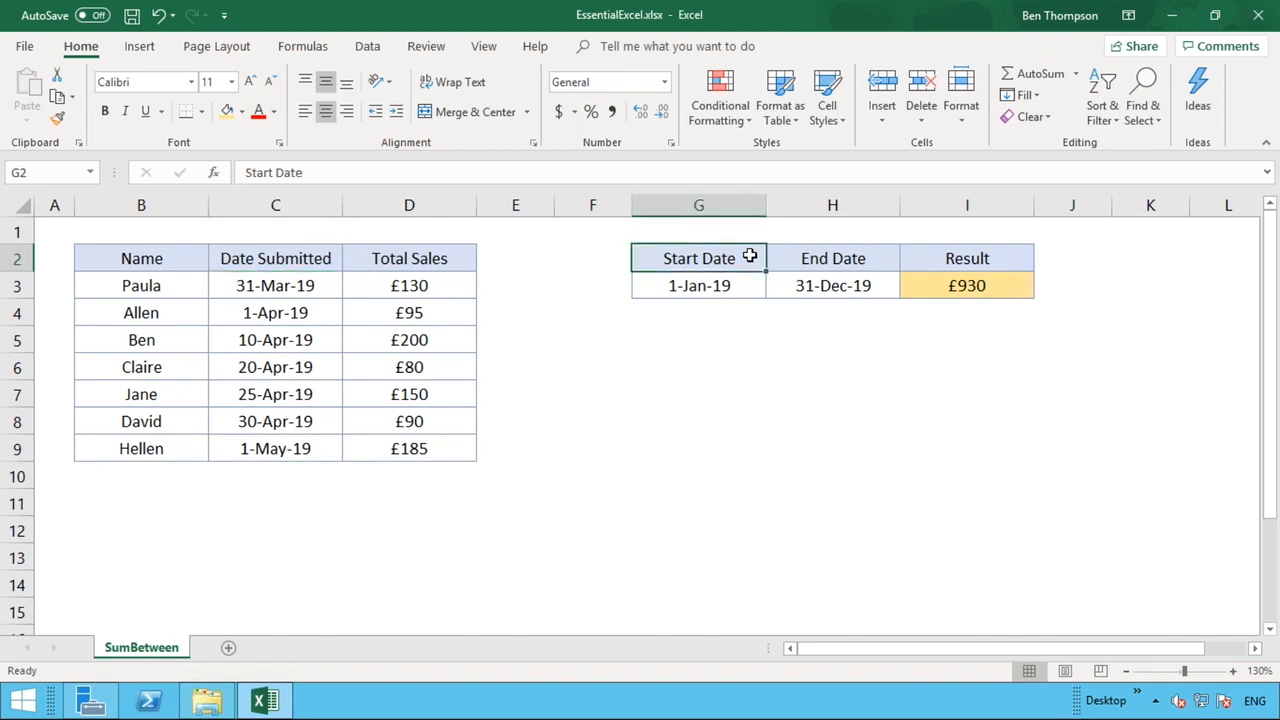